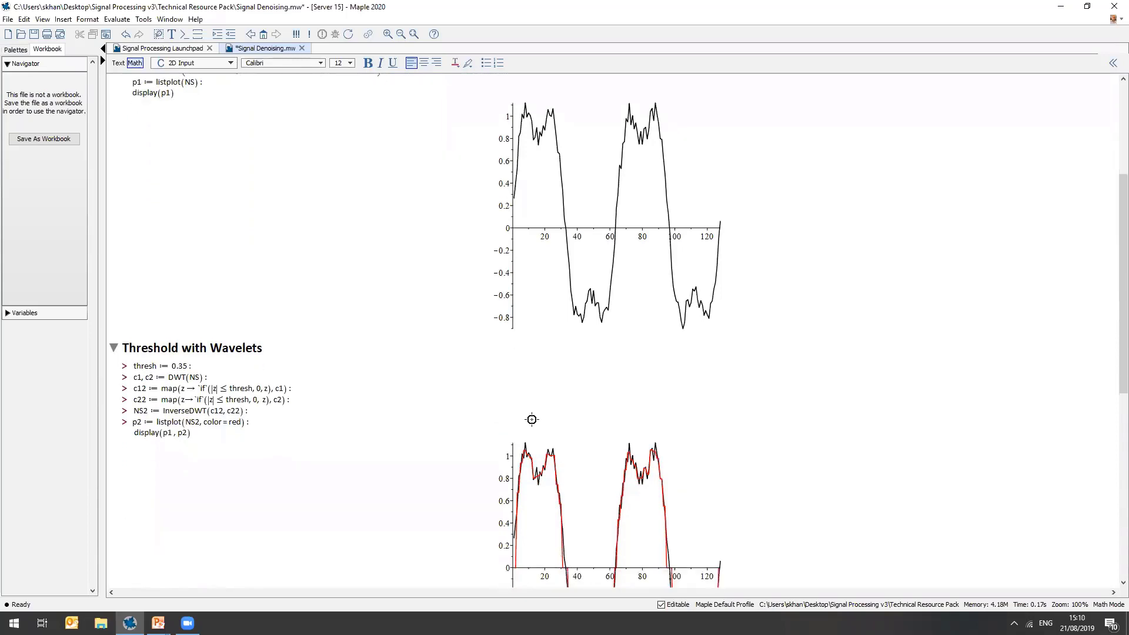
# Examine the code and plots in the Threshold with Wavelets and Threshold with FFT sections
pyautogui.scroll(-1, 531, 419)
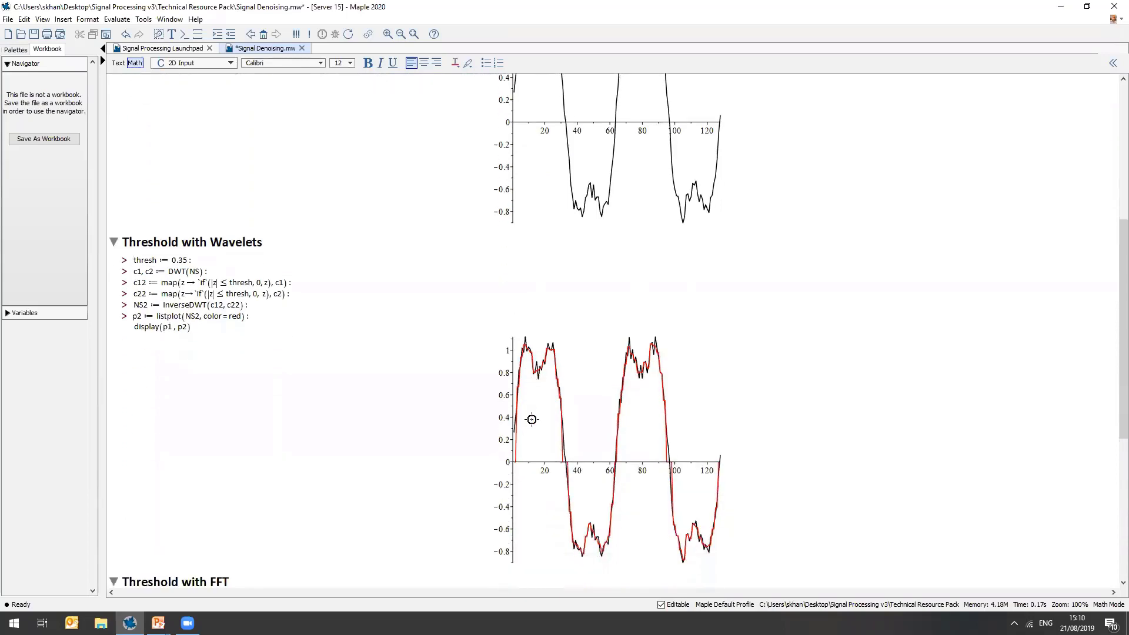
pyautogui.scroll(-1, 531, 419)
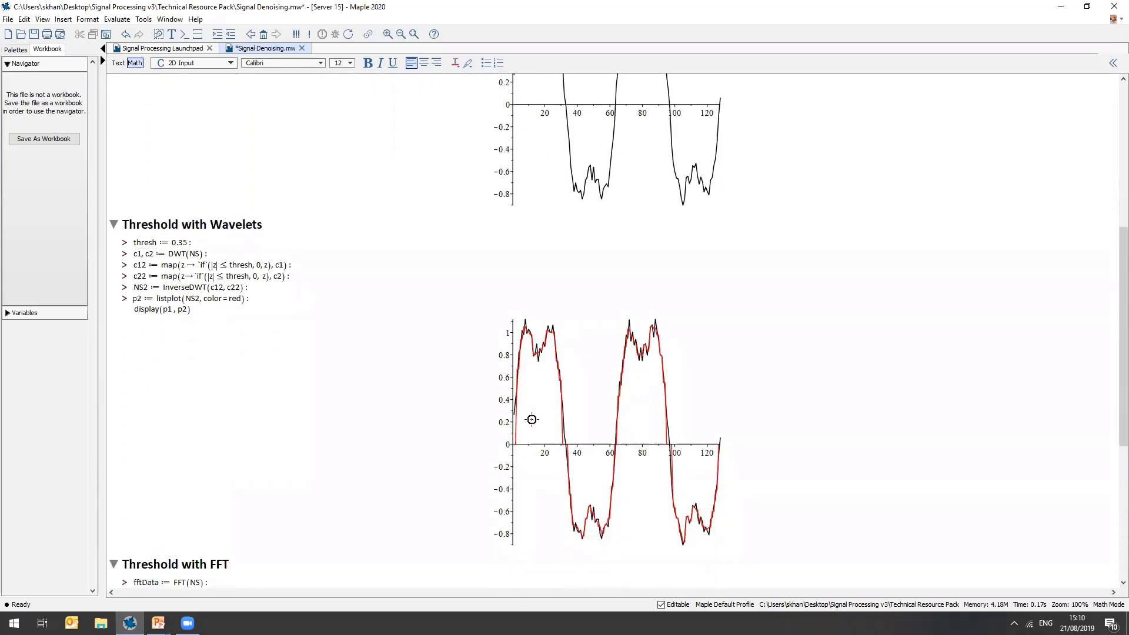
pyautogui.scroll(-1, 531, 419)
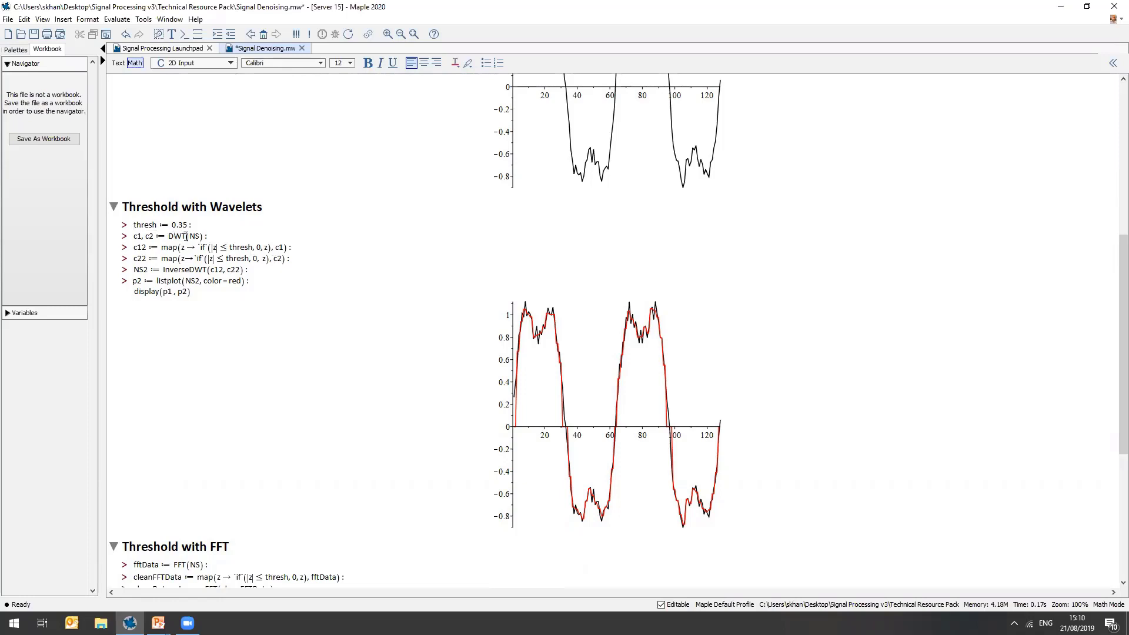
pyautogui.moveTo(191, 226)
pyautogui.mouseDown()
pyautogui.moveTo(136, 228)
pyautogui.moveTo(193, 236)
pyautogui.mouseUp()
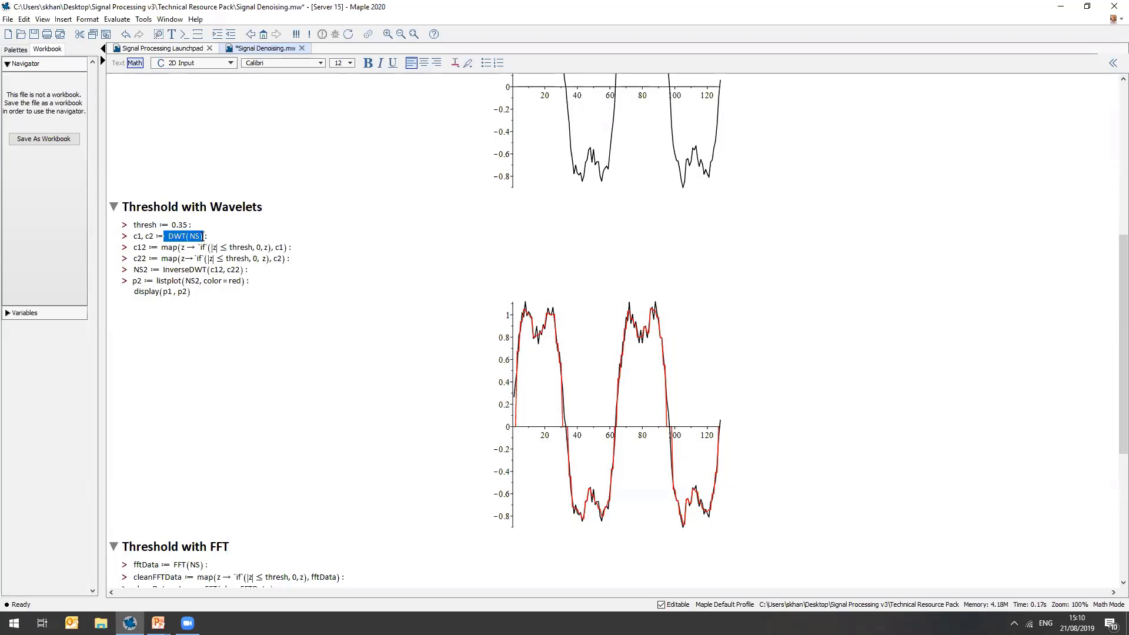
pyautogui.click(316, 251)
pyautogui.scroll(-1, 309, 264)
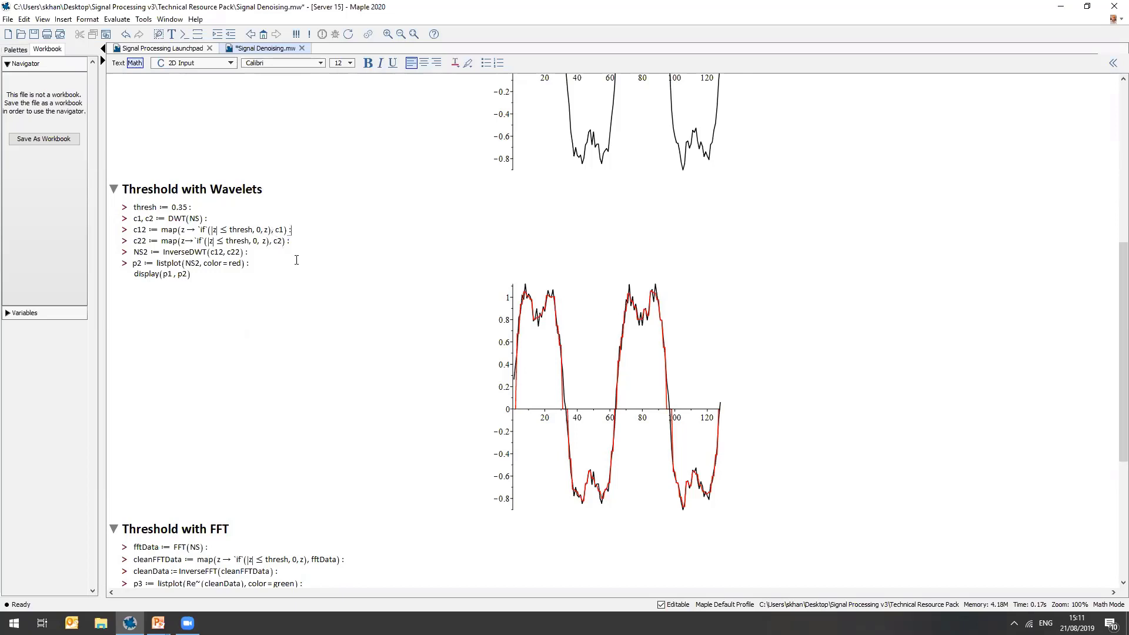
pyautogui.scroll(-2, 297, 260)
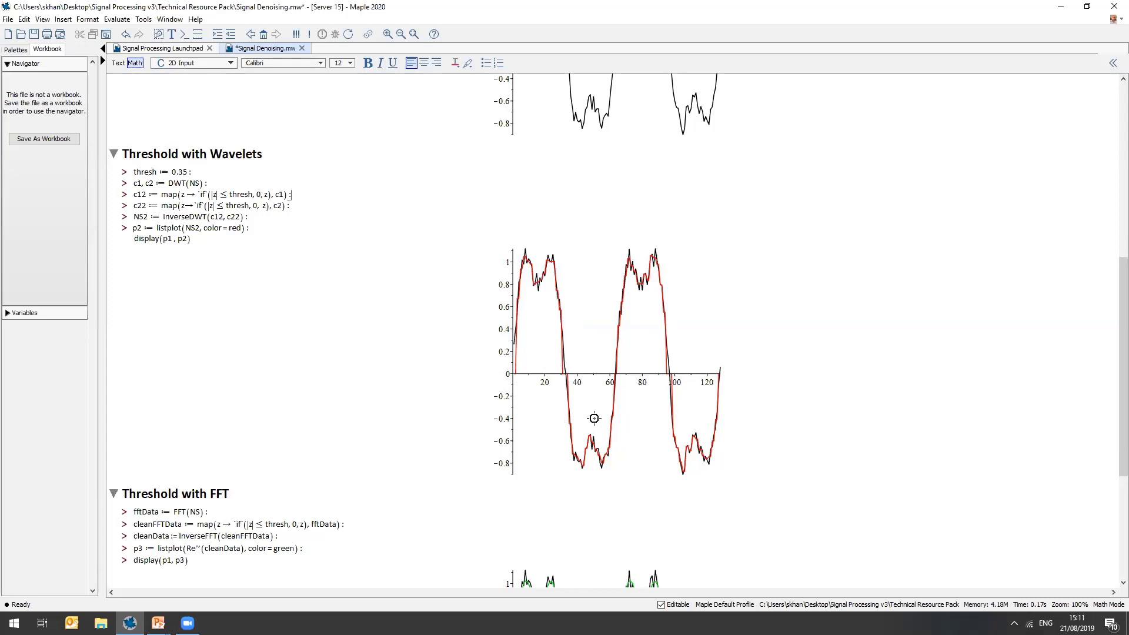
pyautogui.scroll(-2, 595, 418)
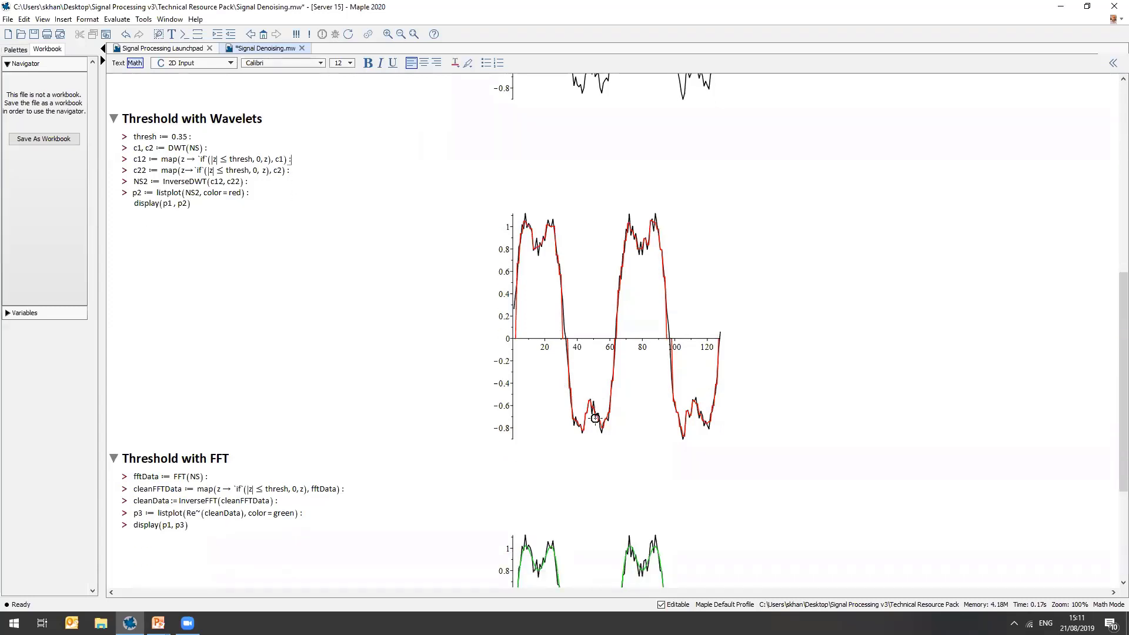
pyautogui.scroll(-9, 595, 418)
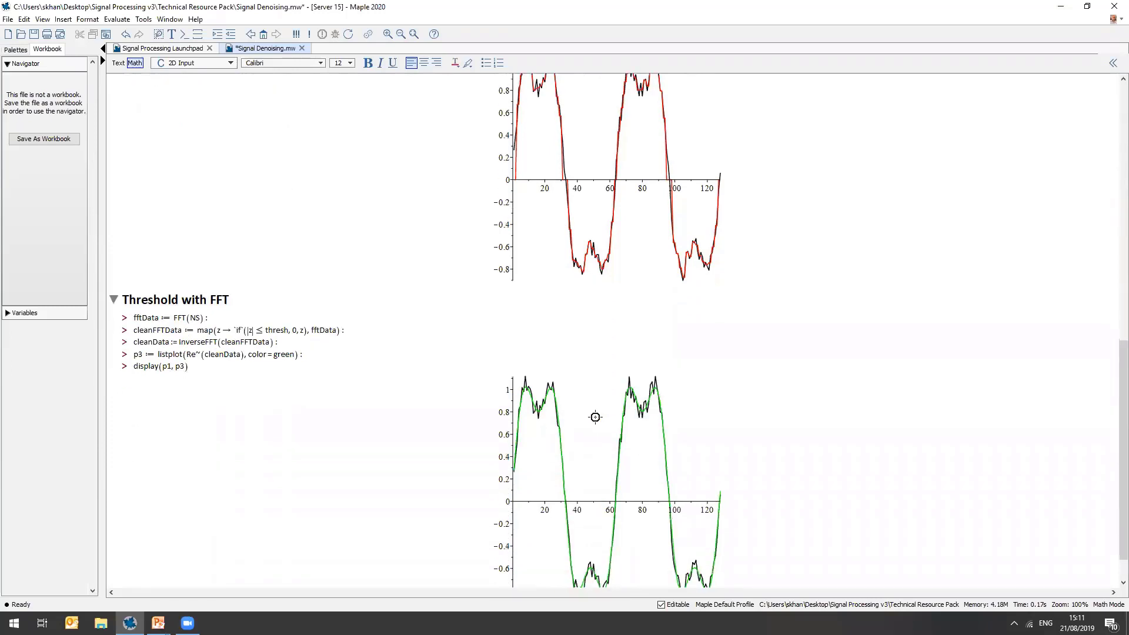
pyautogui.scroll(-2, 595, 417)
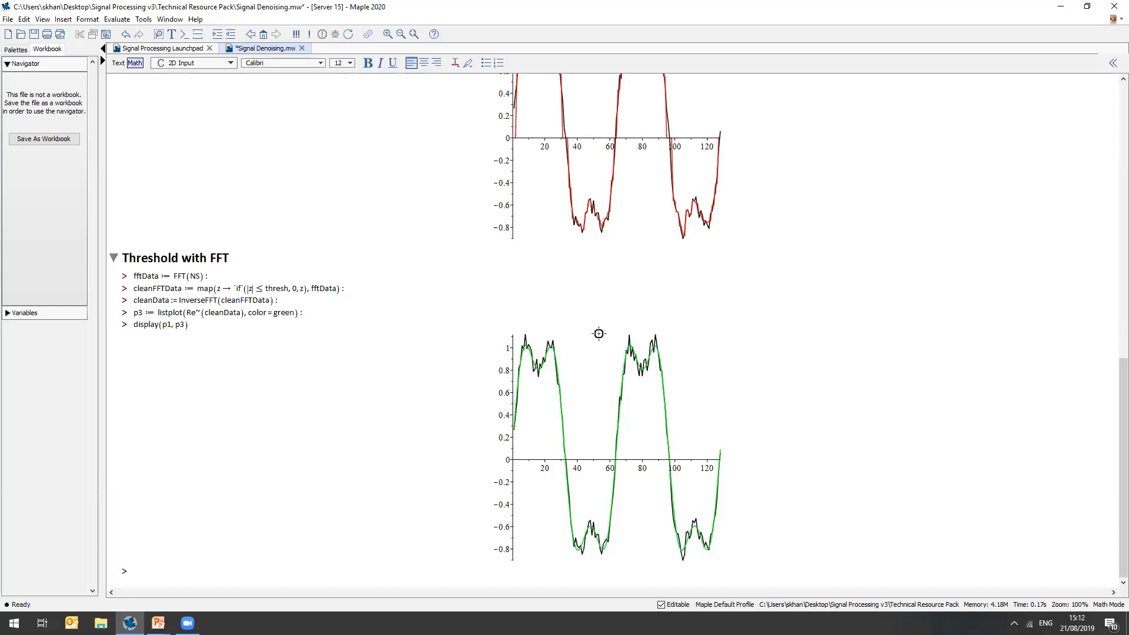
# Export the red-and-black wavelet threshold plot to the Desktop as an SVG file named foo
pyautogui.scroll(3, 586, 321)
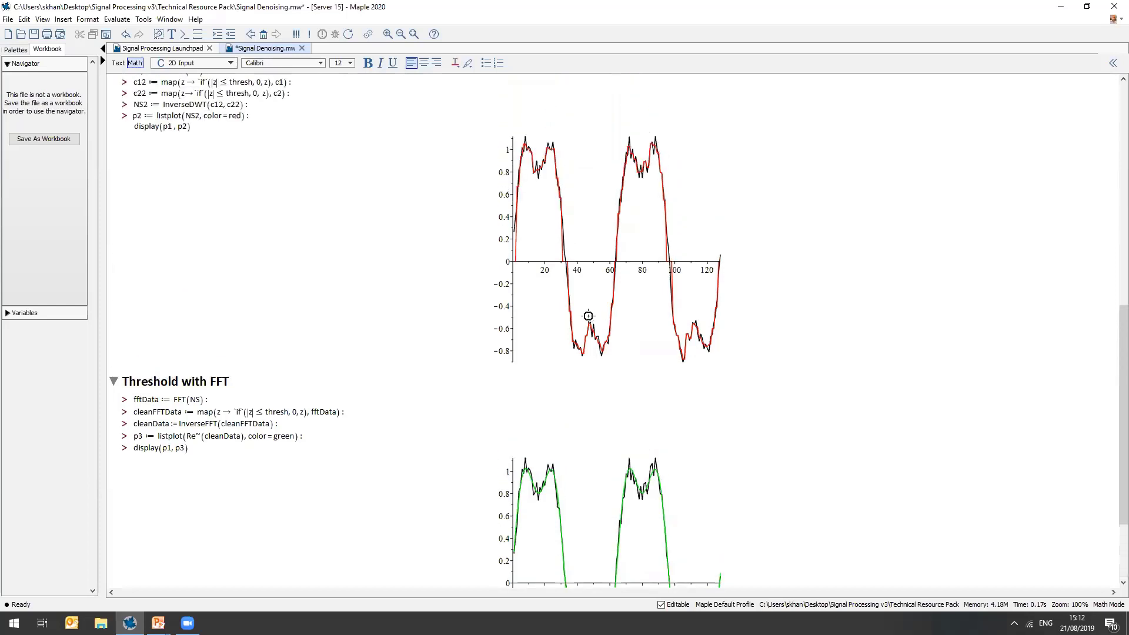
pyautogui.rightClick(582, 177)
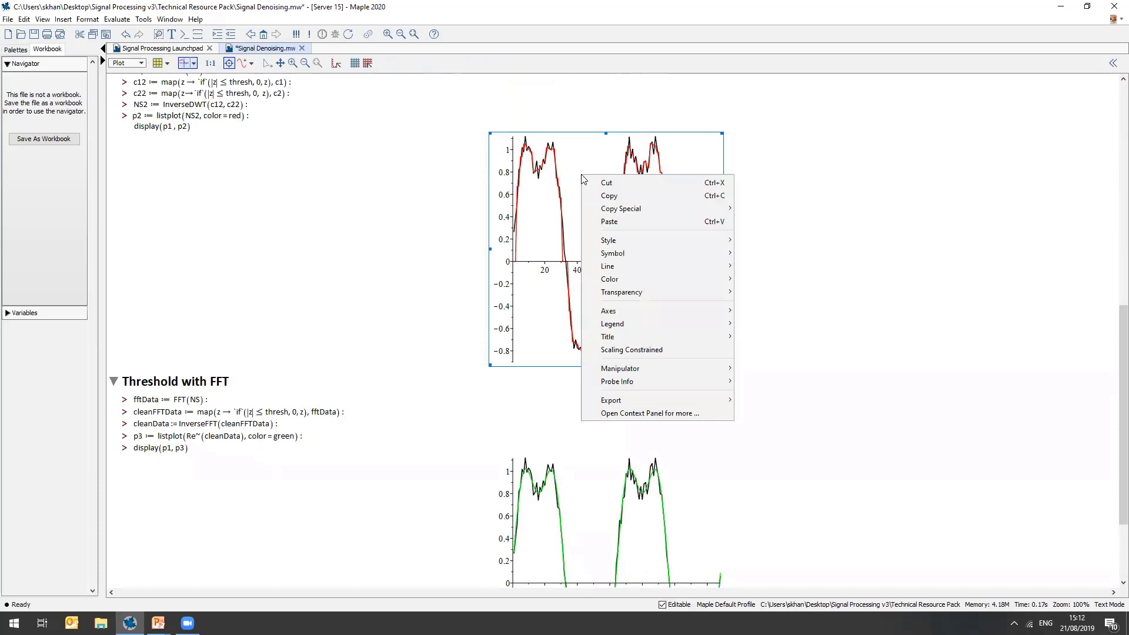
pyautogui.moveTo(684, 278)
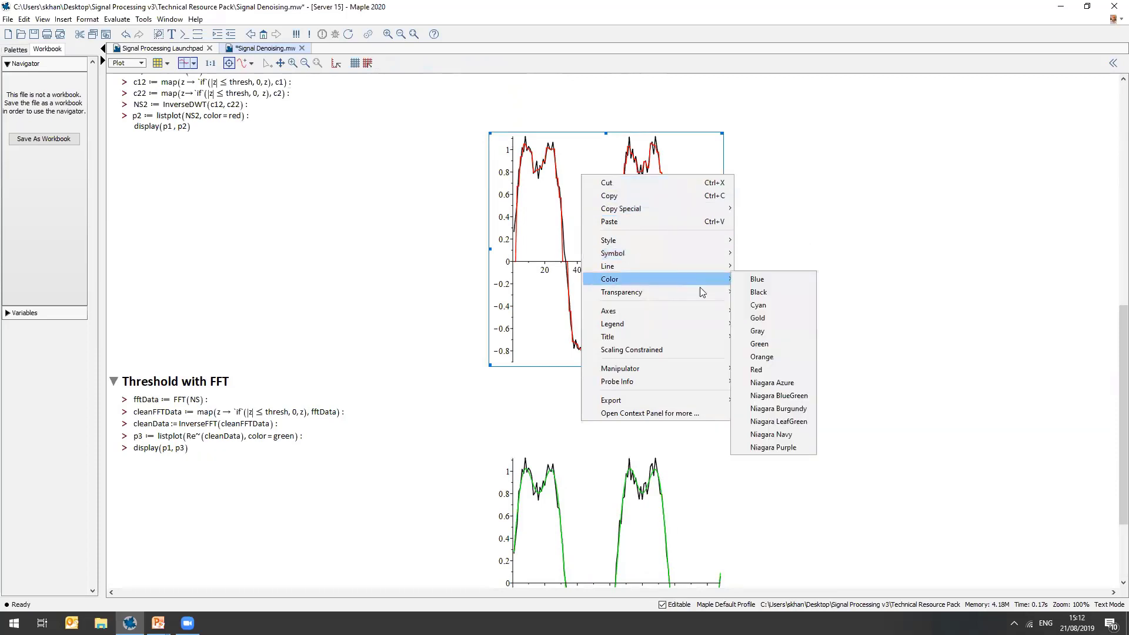
pyautogui.moveTo(692, 399)
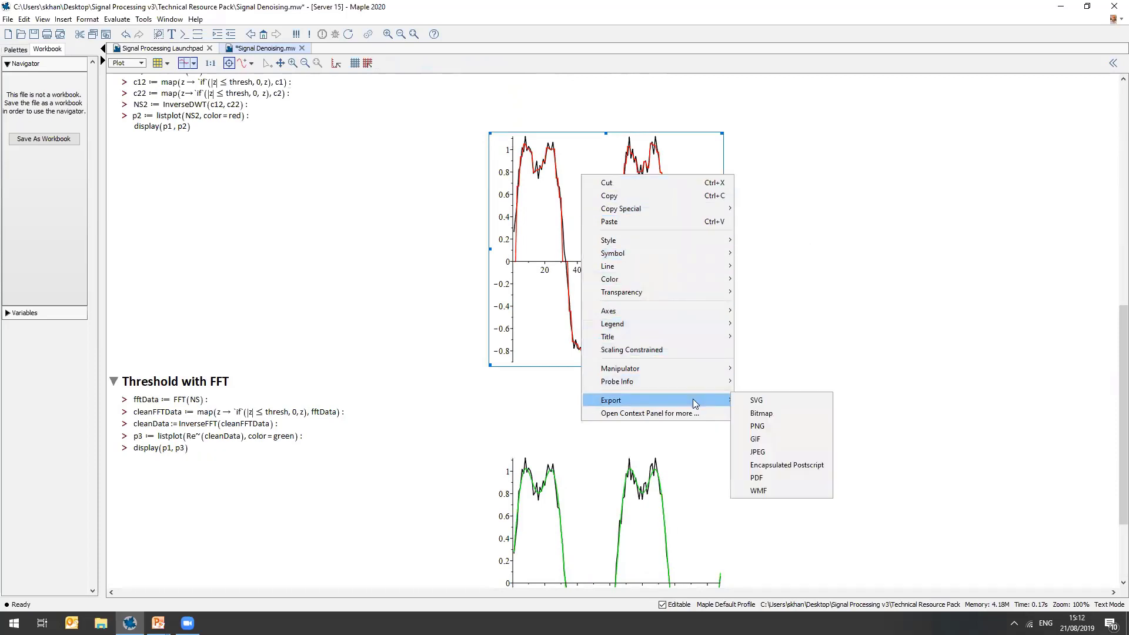
pyautogui.click(757, 402)
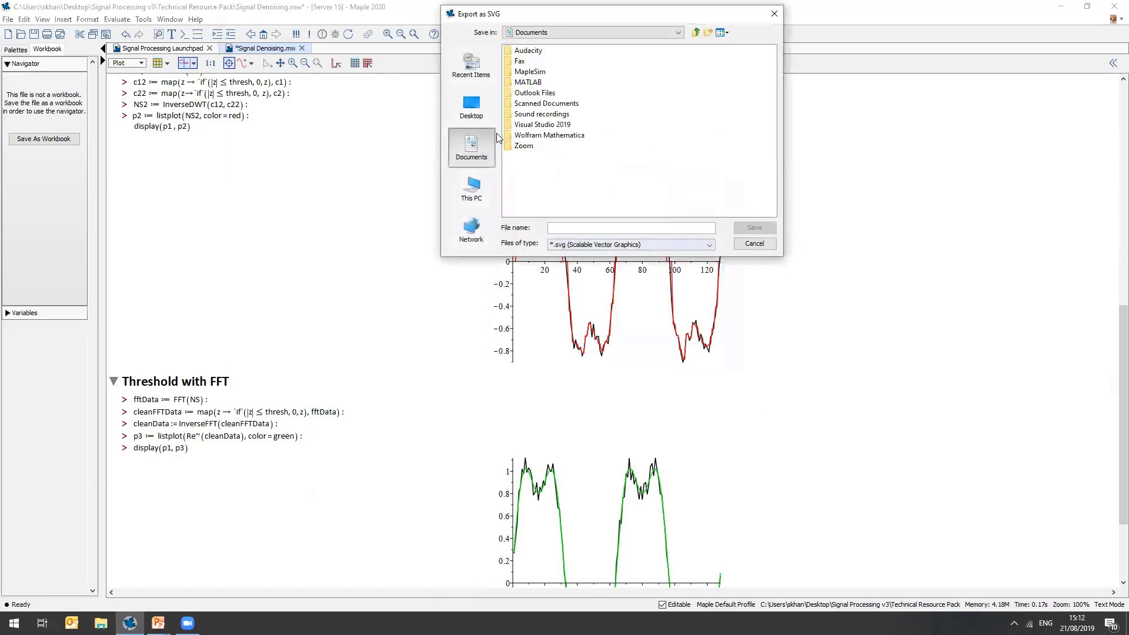
pyautogui.click(476, 114)
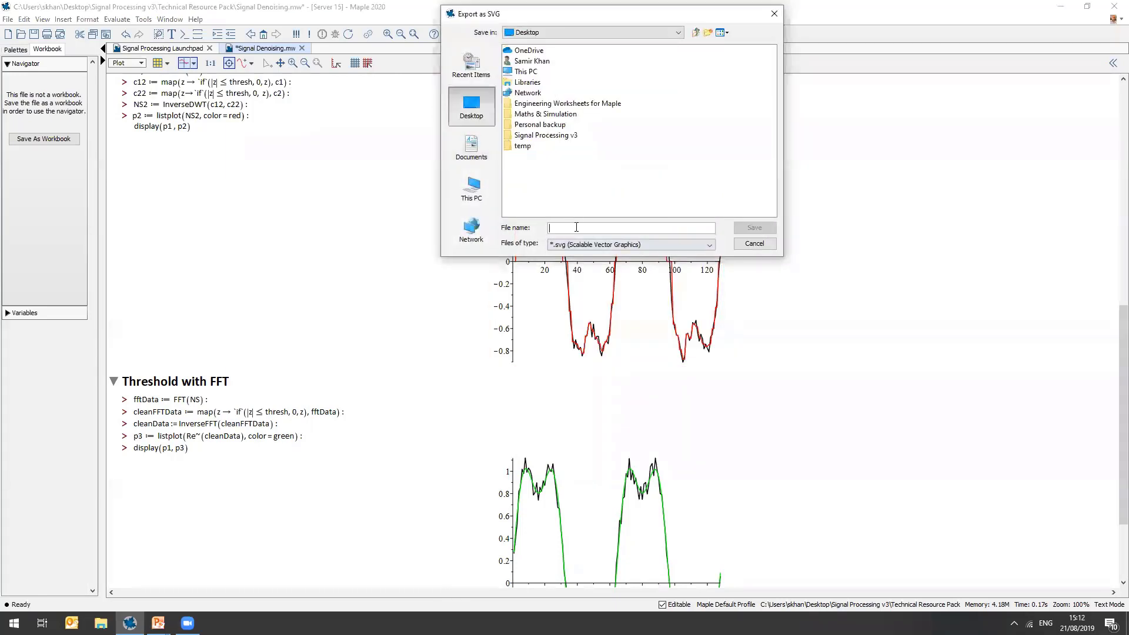
pyautogui.click(576, 227)
pyautogui.write('foo')
pyautogui.click(749, 229)
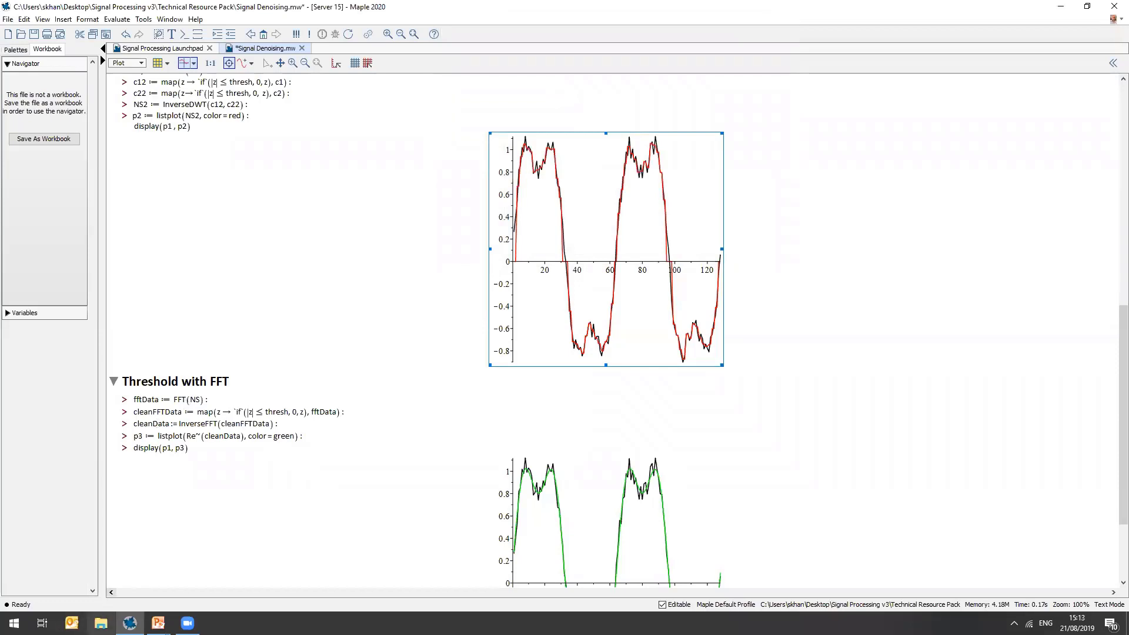
# Switch to File Explorer and open foo.svg from the Desktop folder
pyautogui.click(101, 623)
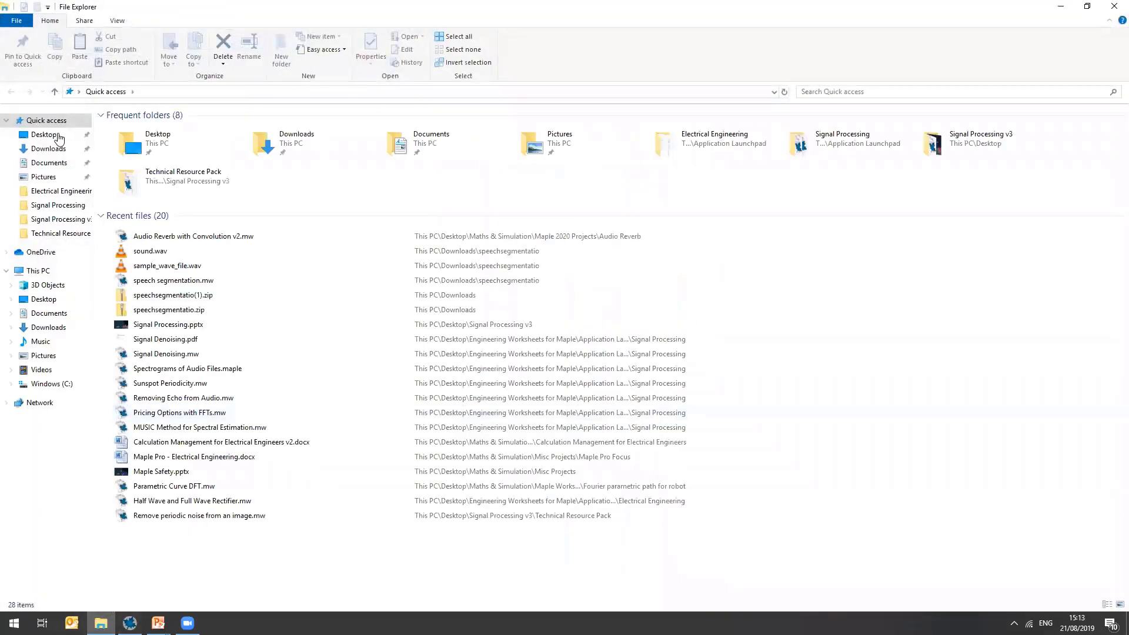
pyautogui.click(44, 135)
pyautogui.doubleClick(135, 216)
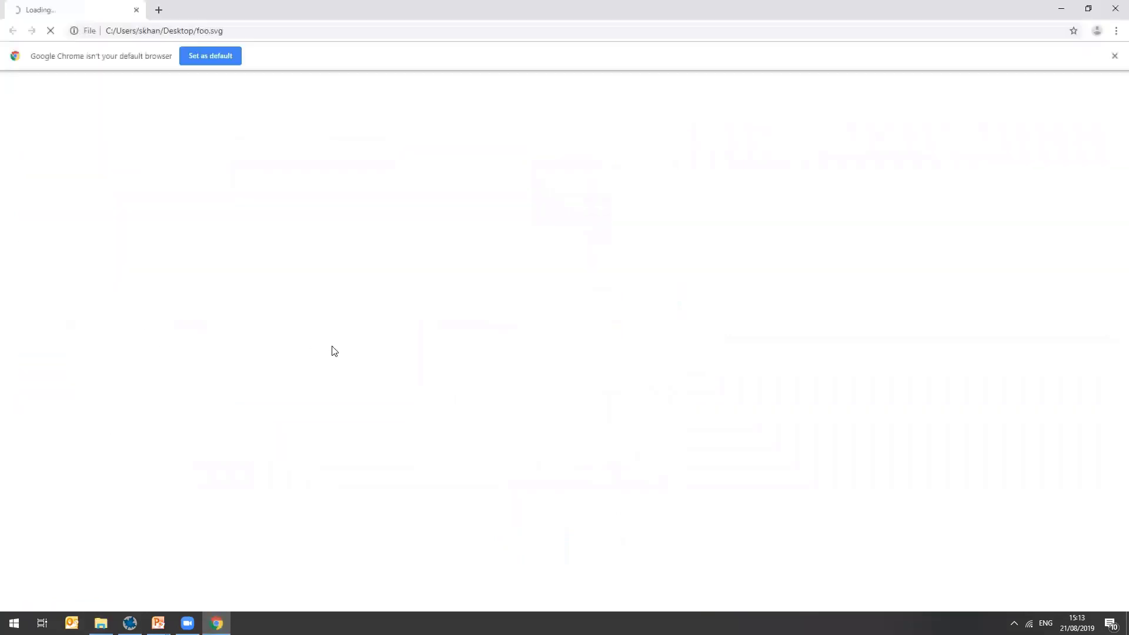
# Inspect the exported plot's line quality at up to 500% zoom and at 200%
pyautogui.scroll(4, 169, 254)
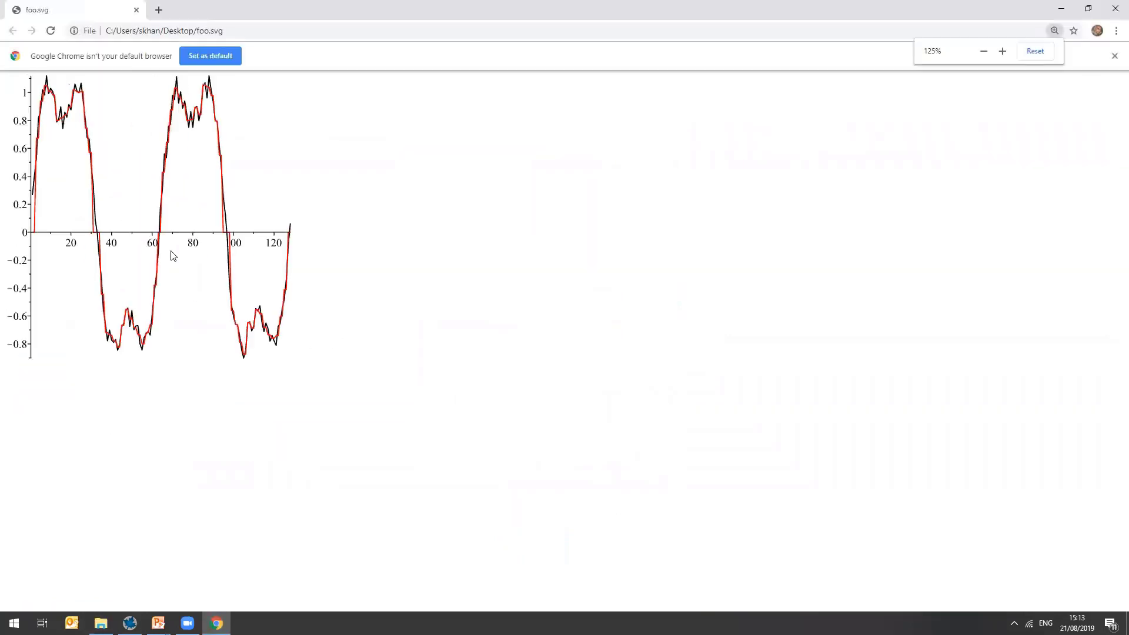
pyautogui.scroll(4, 96, 277)
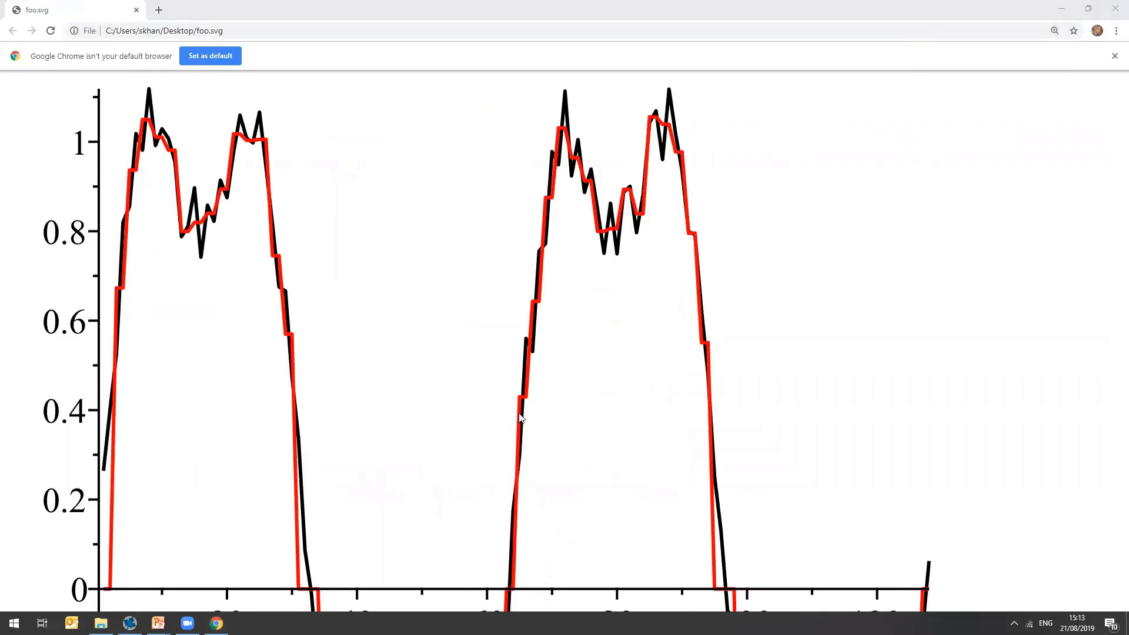
pyautogui.scroll(1, 457, 394)
pyautogui.scroll(-2, 366, 411)
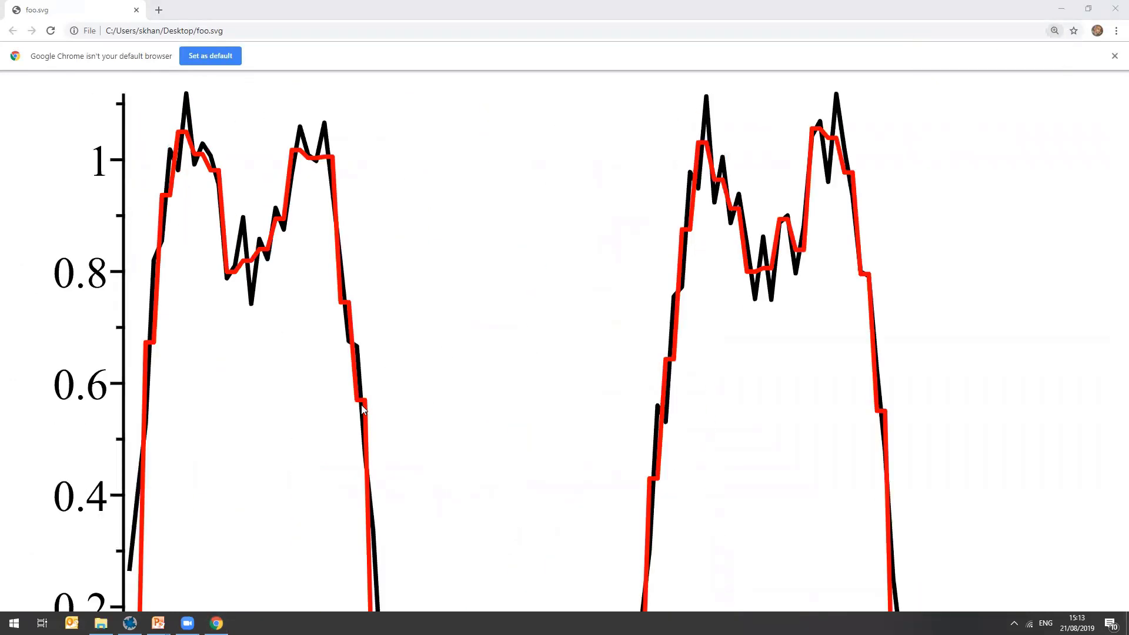
pyautogui.scroll(2, 284, 378)
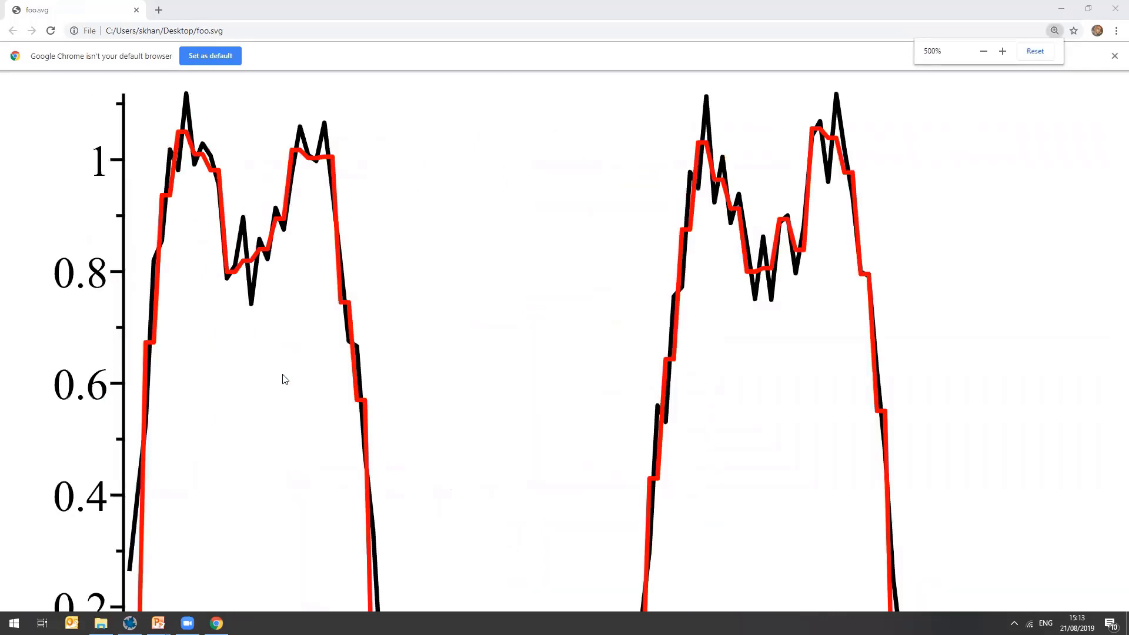
pyautogui.scroll(-1, 284, 378)
pyautogui.scroll(1, 151, 360)
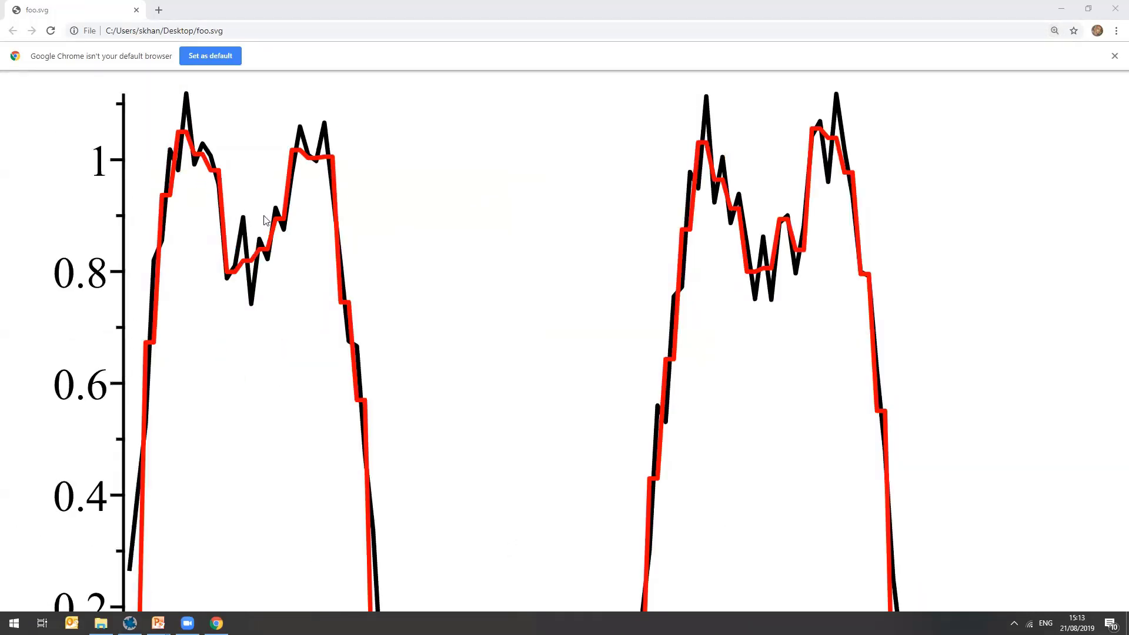
pyautogui.scroll(-4, 248, 351)
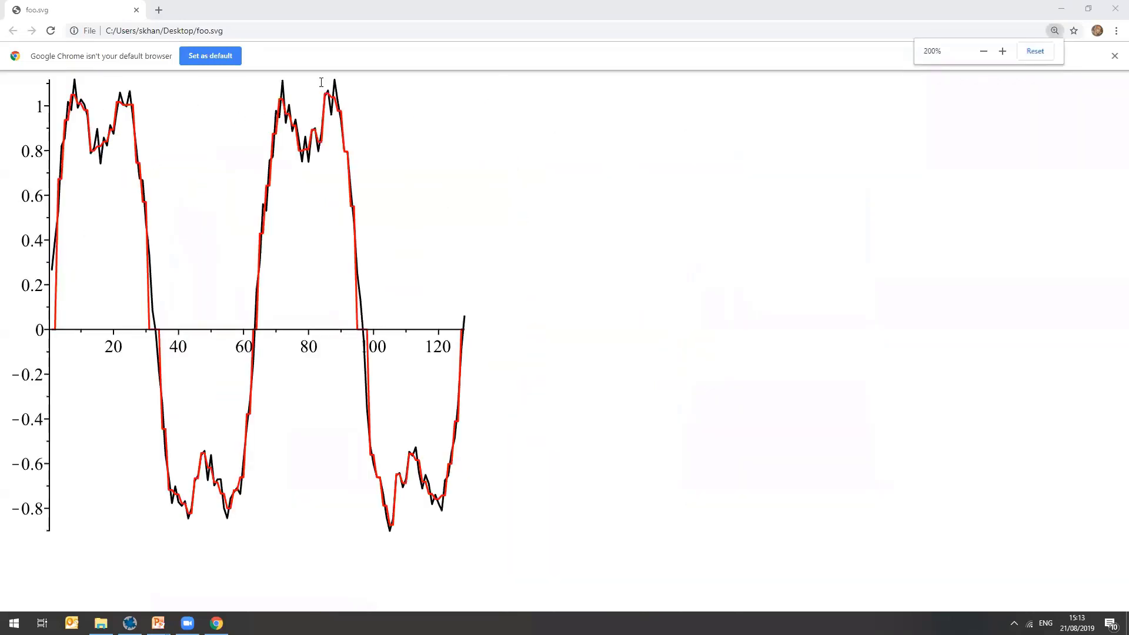
# Return to the Signal Processing Launchpad in Maple by closing the exported image, its folder window and the Signal Denoising worksheet
pyautogui.click(1114, 8)
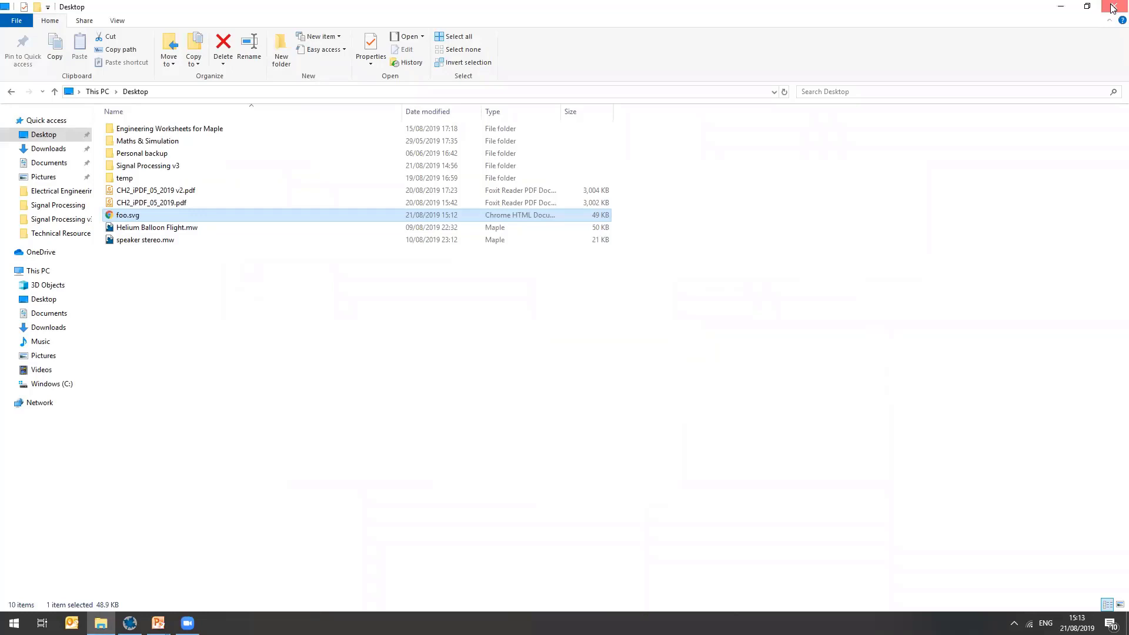
pyautogui.click(1113, 8)
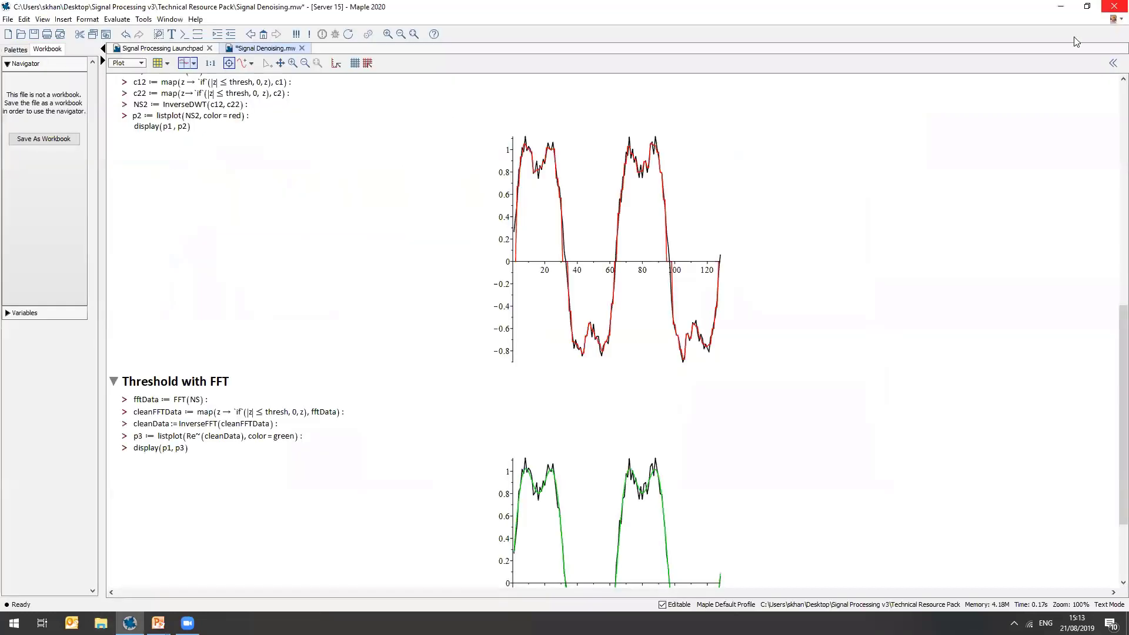
pyautogui.click(302, 48)
pyautogui.click(560, 327)
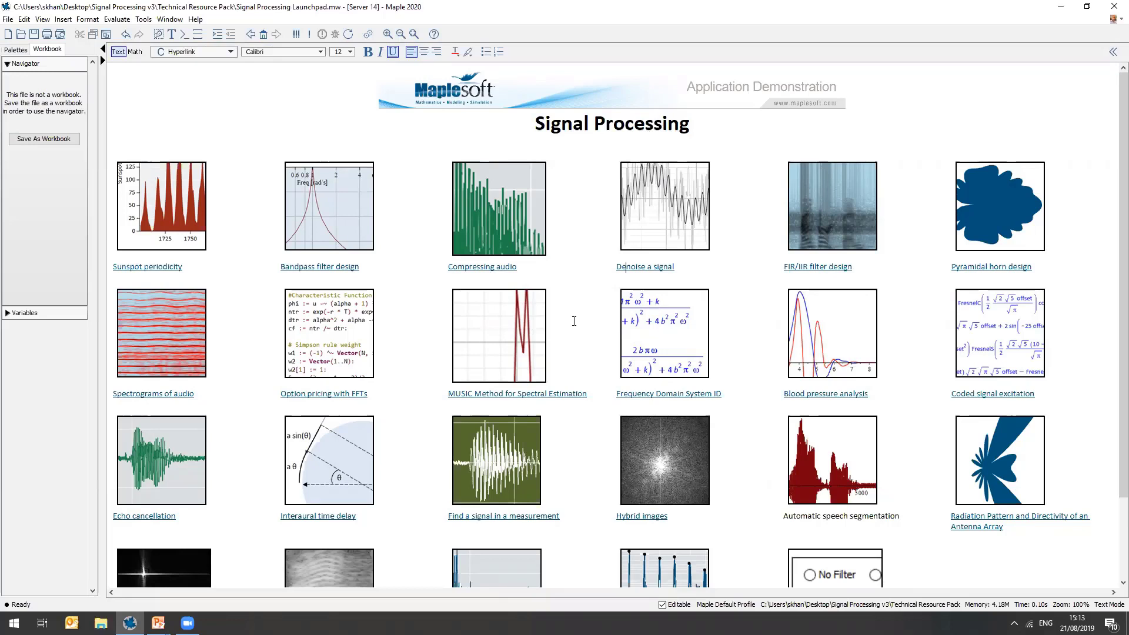
# Open the Audio Filtering example from the launchpad and allow its content to execute automatically
pyautogui.scroll(-3, 574, 321)
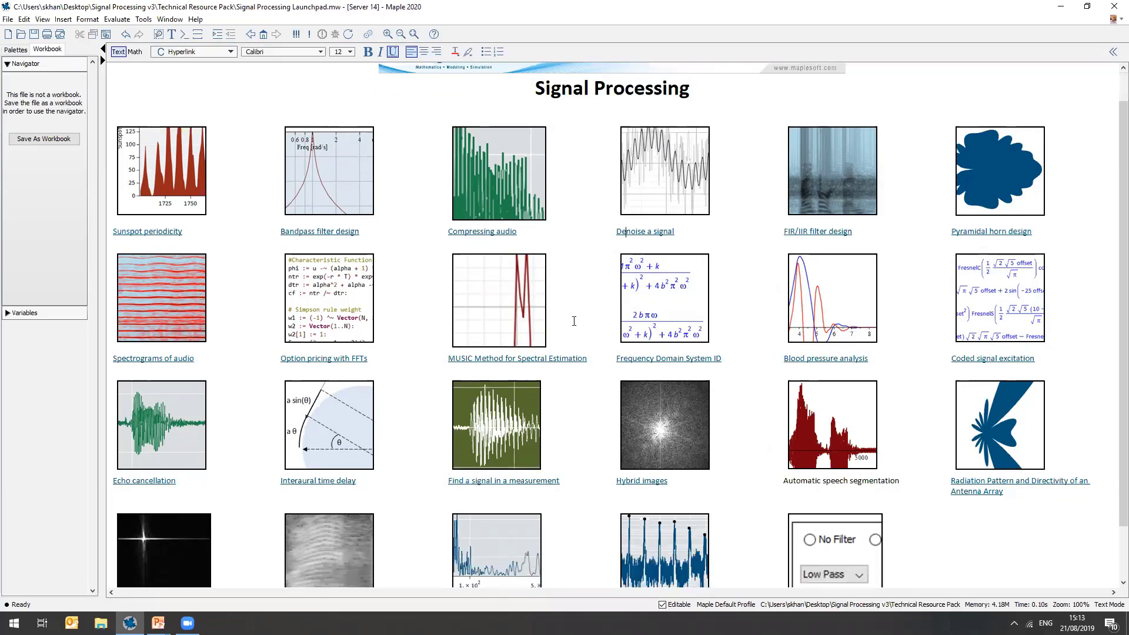
pyautogui.scroll(-2, 573, 321)
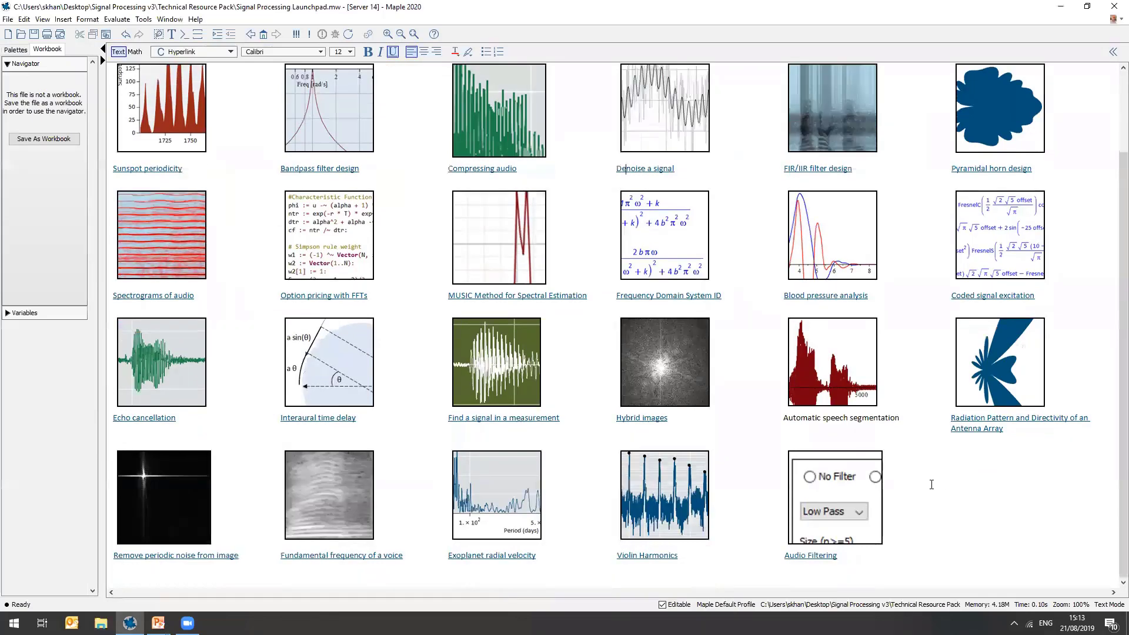
pyautogui.click(822, 556)
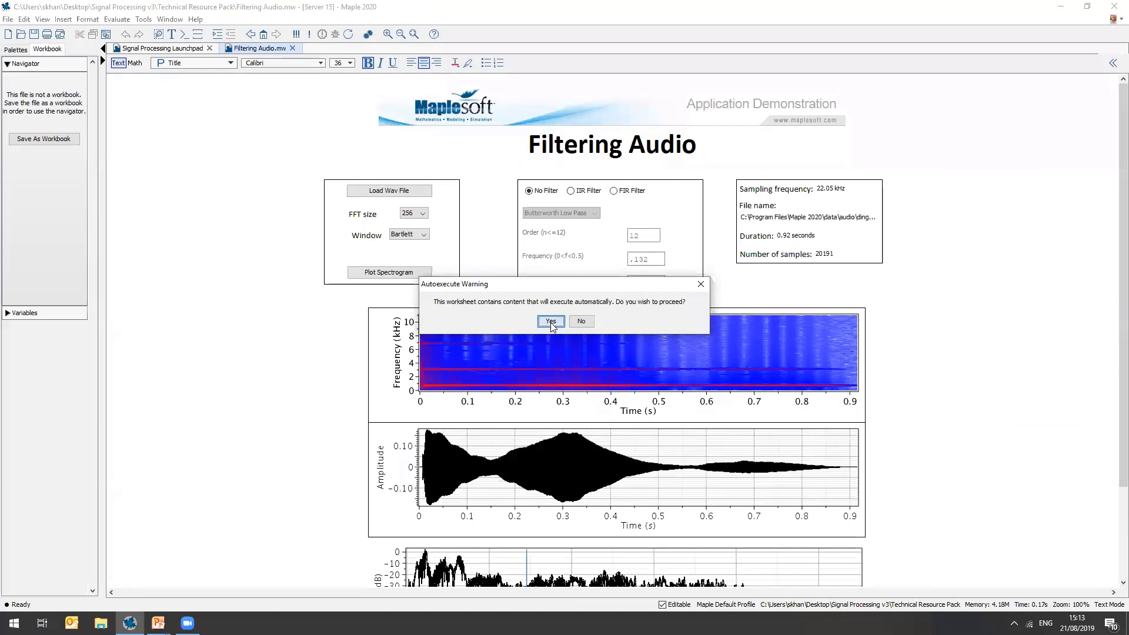
pyautogui.click(550, 322)
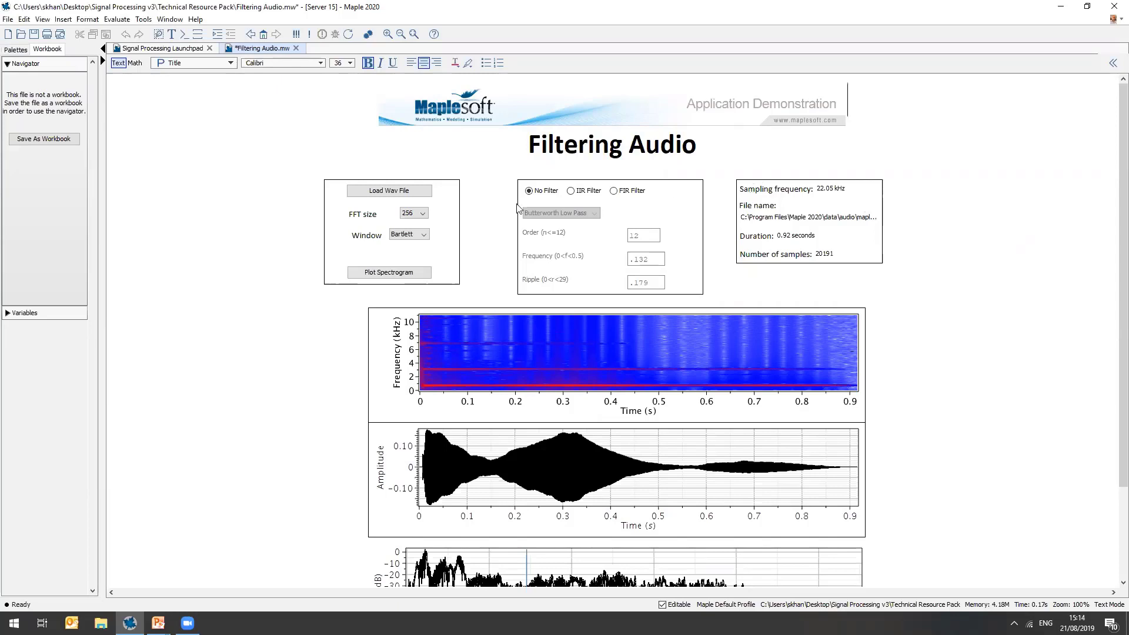
# Check the available FFT sizes and view the spectrogram, amplitude and power plots
pyautogui.click(422, 215)
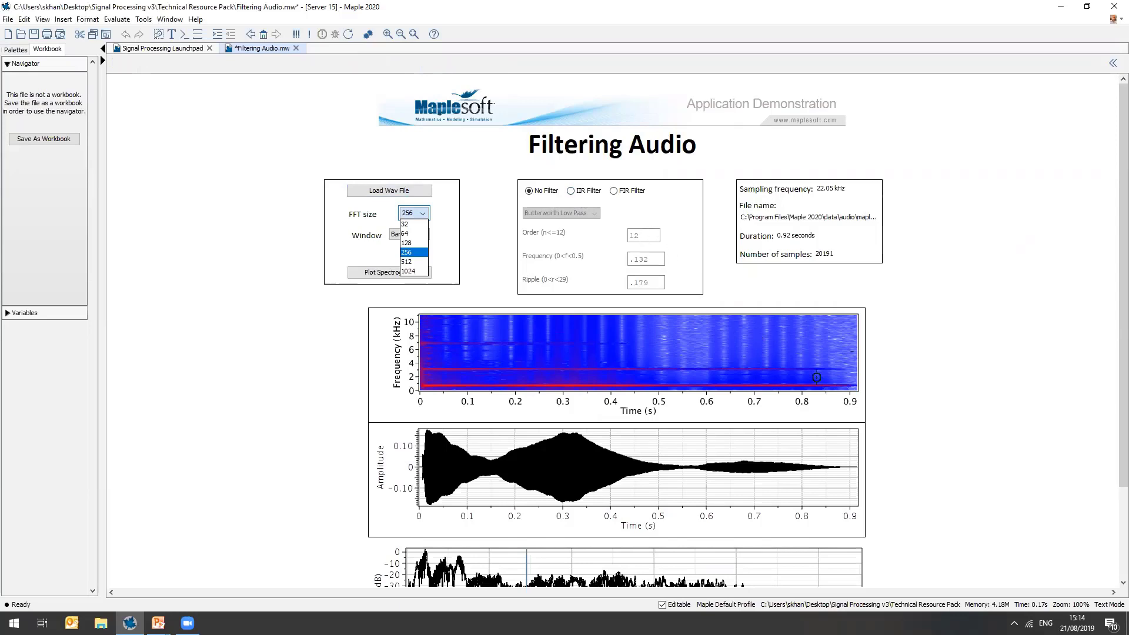
pyautogui.click(980, 467)
pyautogui.scroll(-3, 981, 467)
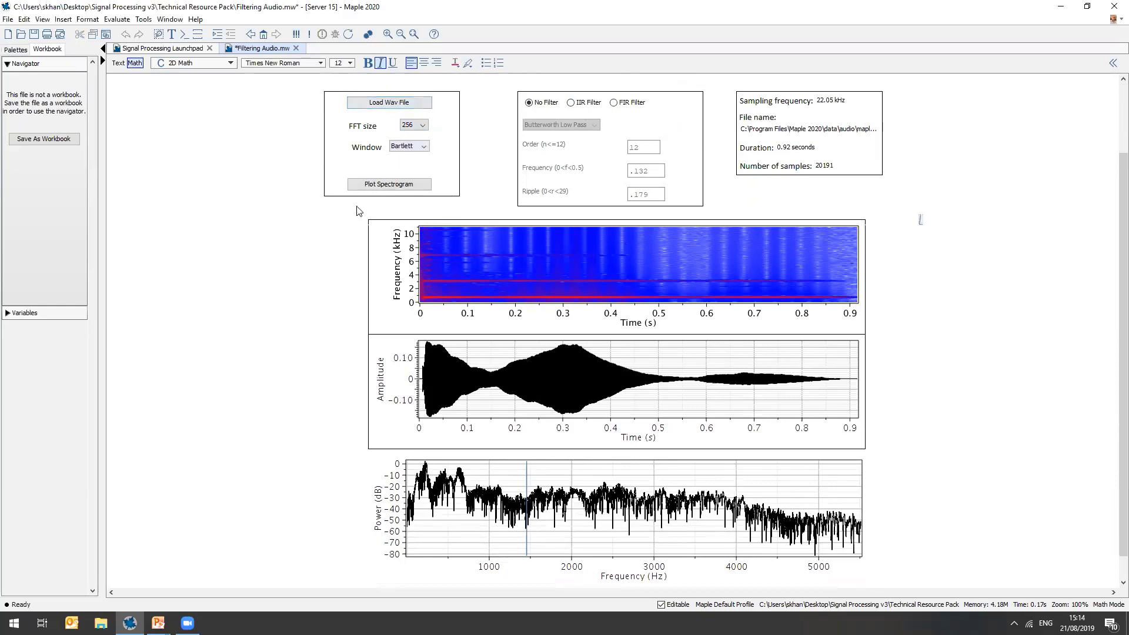
# Load the maplesim.wav audio file into the Filtering Audio application
pyautogui.scroll(2, 360, 210)
pyautogui.click(377, 174)
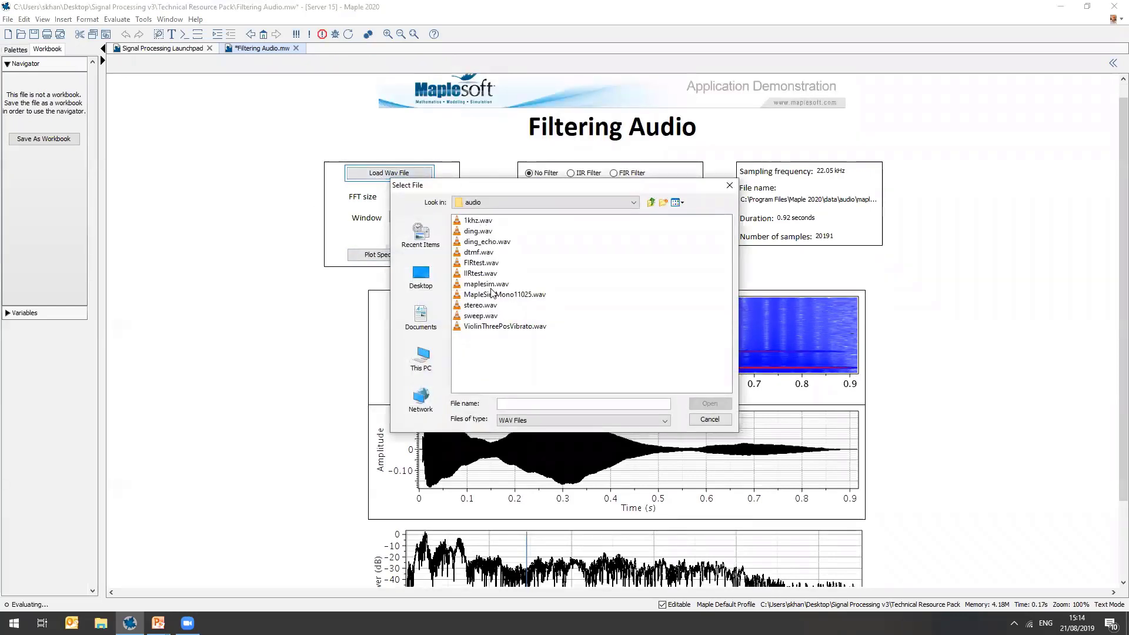
pyautogui.doubleClick(490, 294)
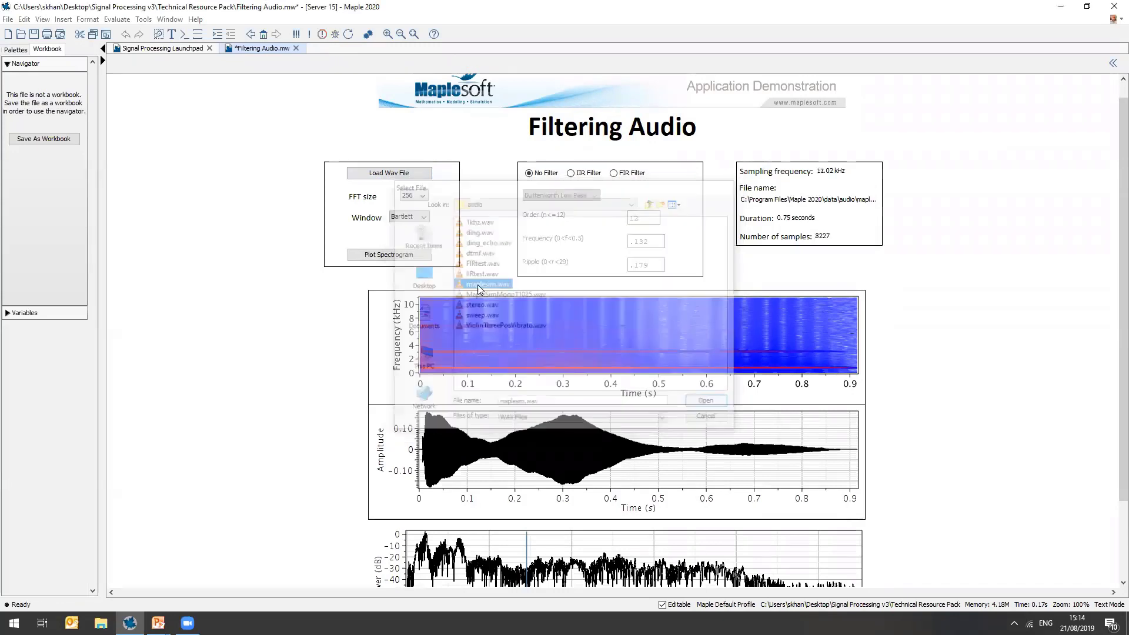
# Plot the spectrogram of the loaded audio file without a filter and view its amplitude and power plots
pyautogui.click(392, 257)
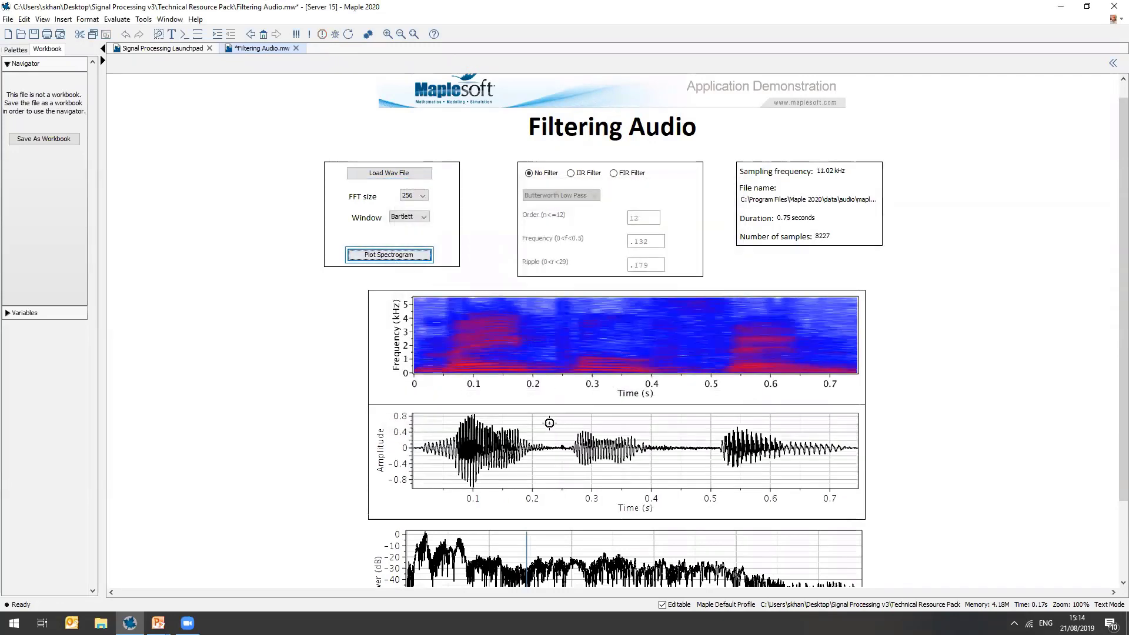
pyautogui.scroll(-1, 552, 421)
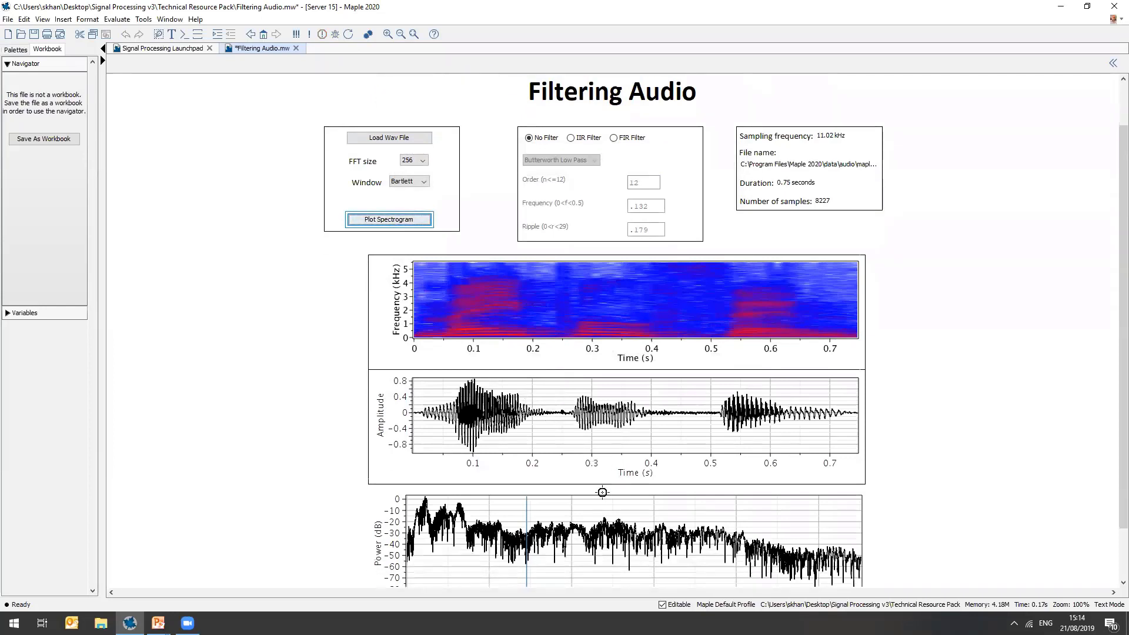
pyautogui.scroll(-2, 649, 564)
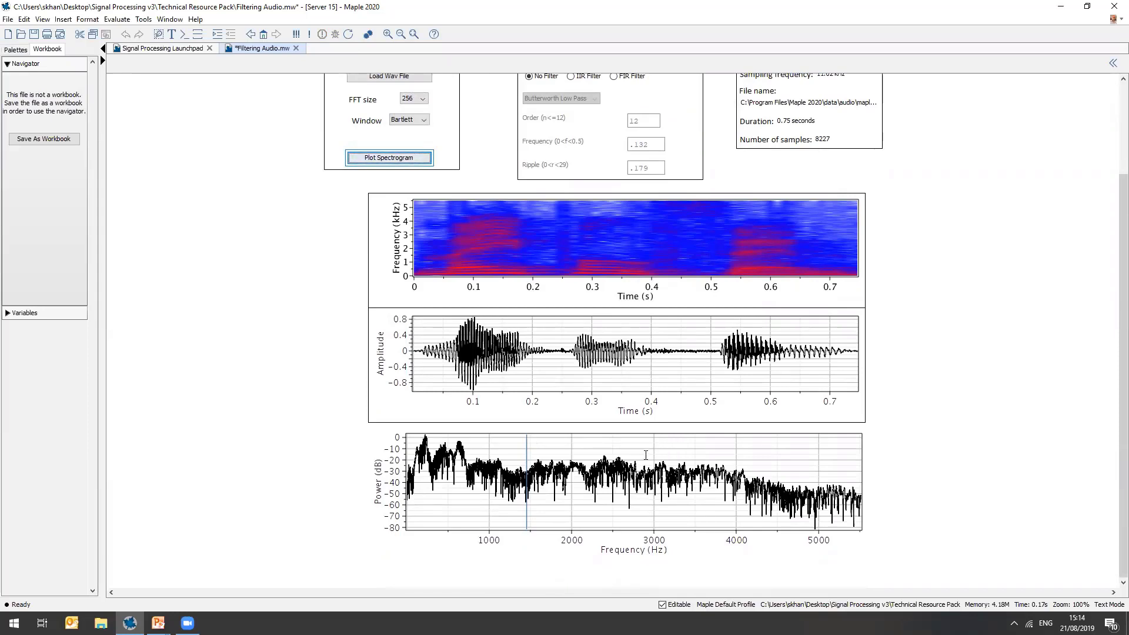
pyautogui.scroll(2, 646, 471)
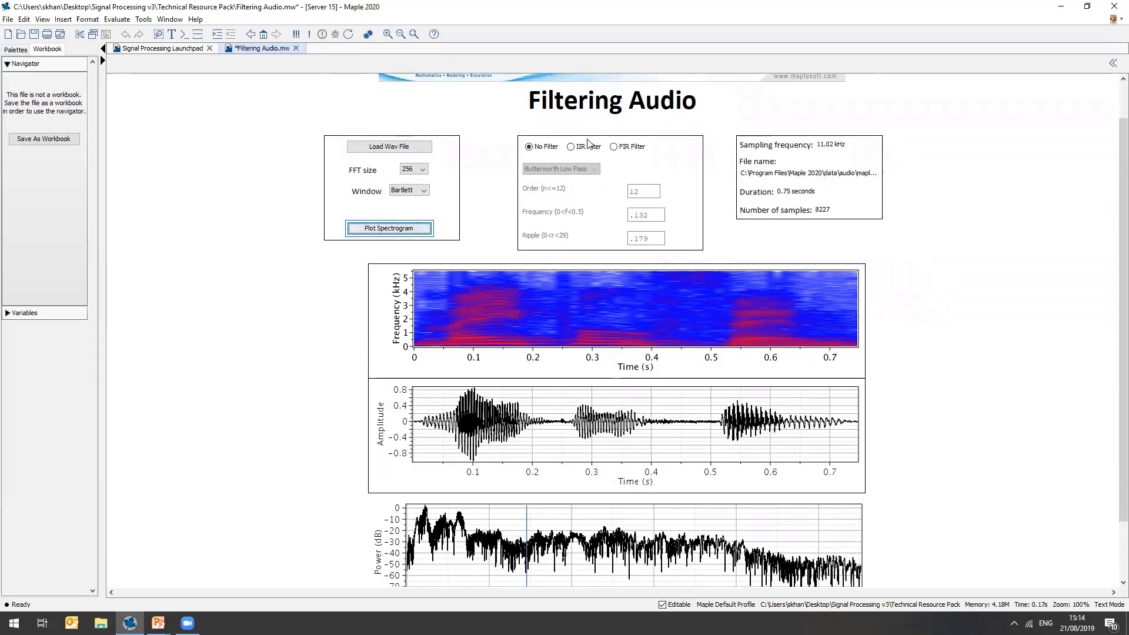
# Switch the audio filter to FIR and check the available filter types, keeping Low Pass
pyautogui.click(614, 147)
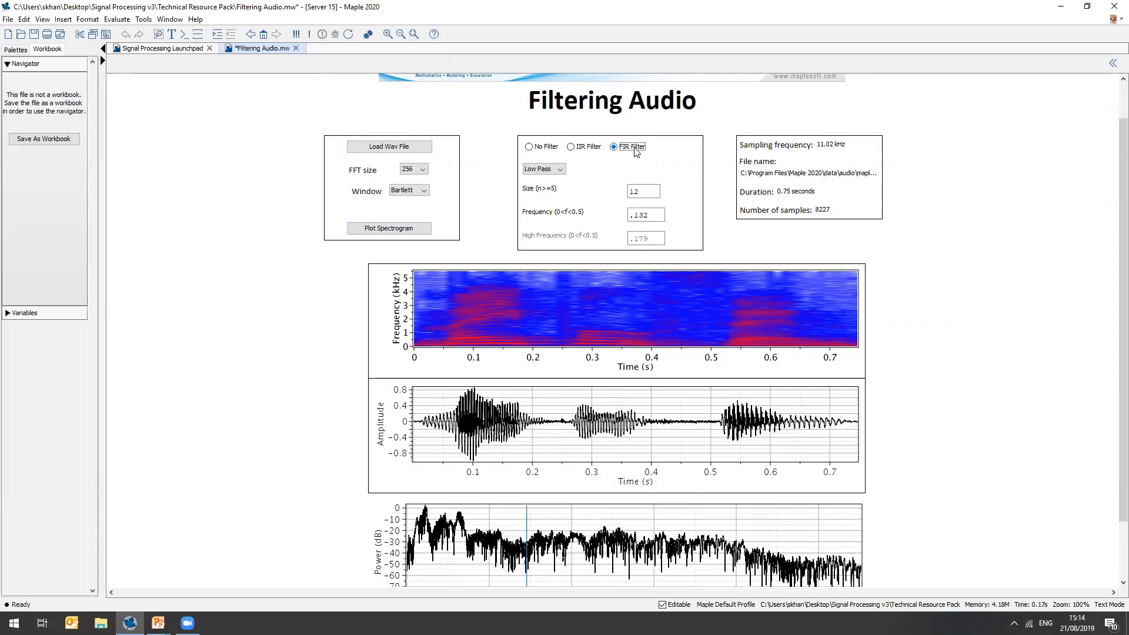
pyautogui.click(544, 169)
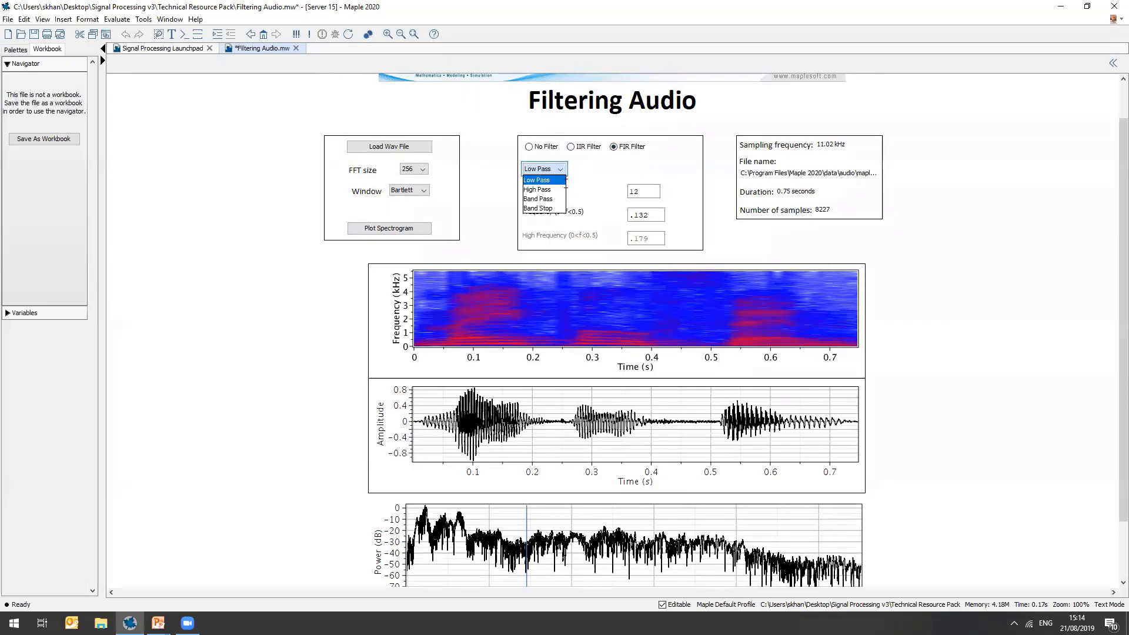
pyautogui.click(940, 319)
pyautogui.scroll(-2, 853, 280)
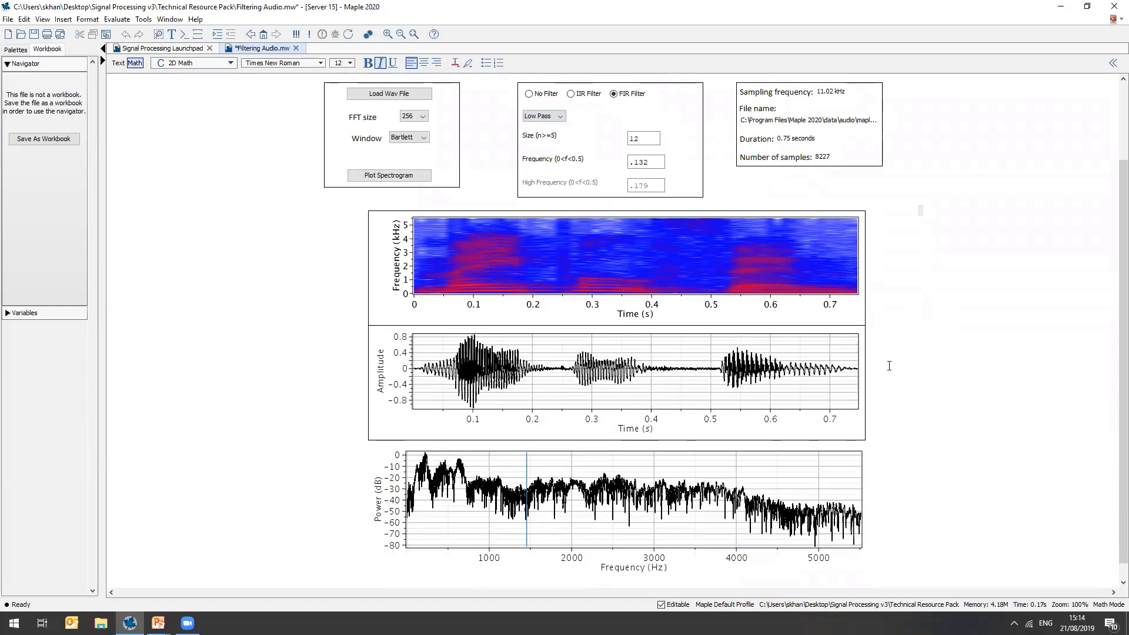
# Pick a low-pass cutoff frequency of about .162 on the power plot and replot the spectrogram
pyautogui.click(616, 467)
pyautogui.click(652, 470)
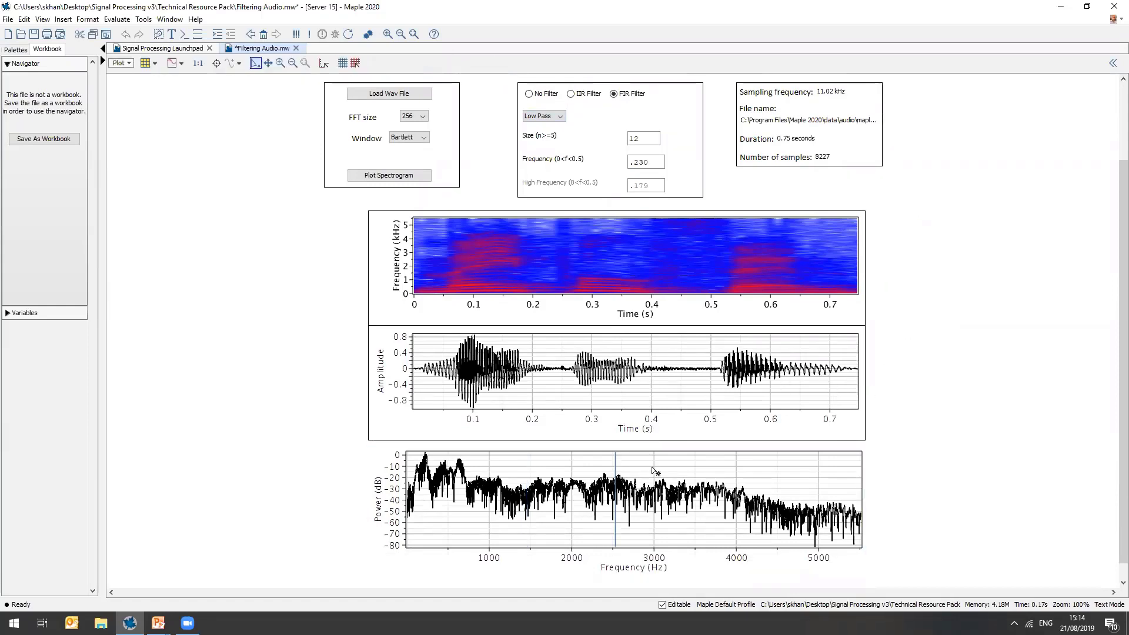
pyautogui.click(570, 481)
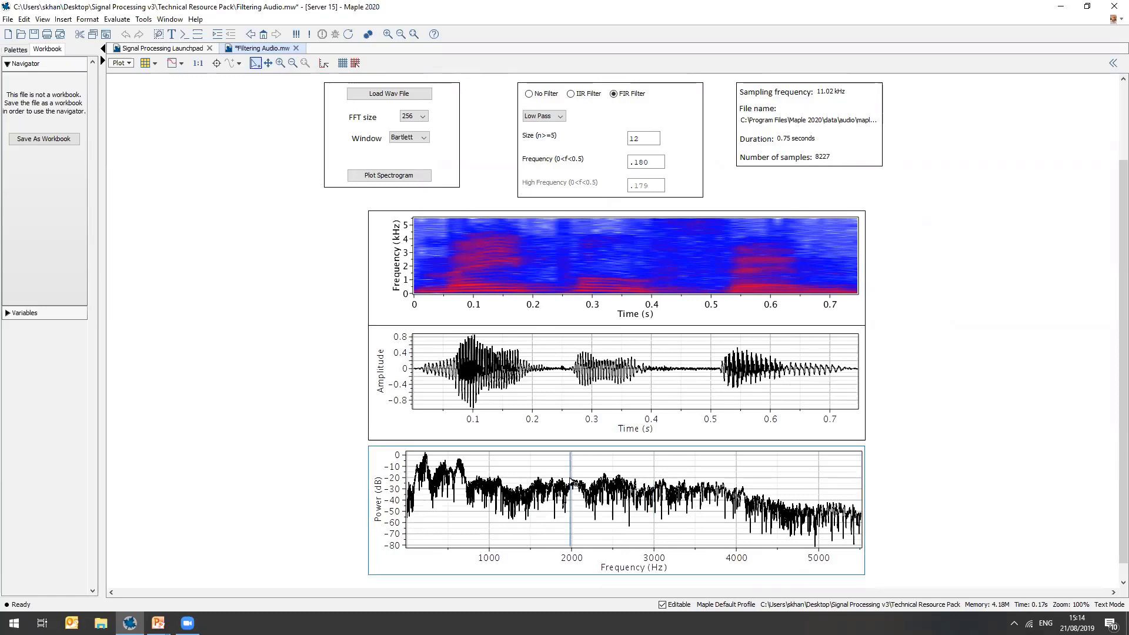
pyautogui.click(536, 479)
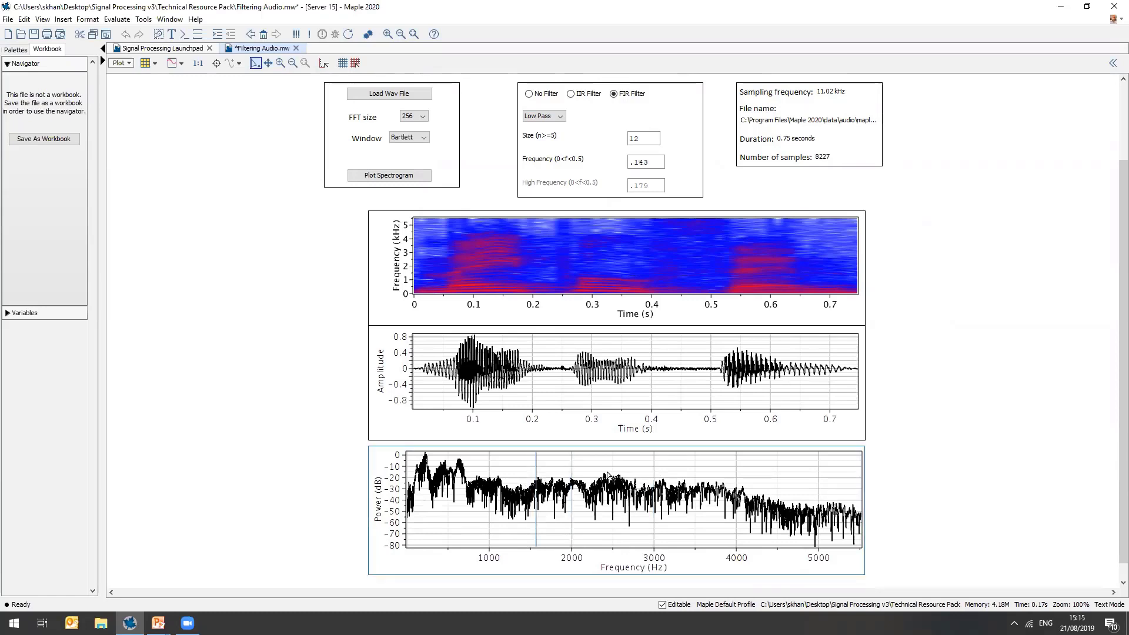
pyautogui.click(553, 485)
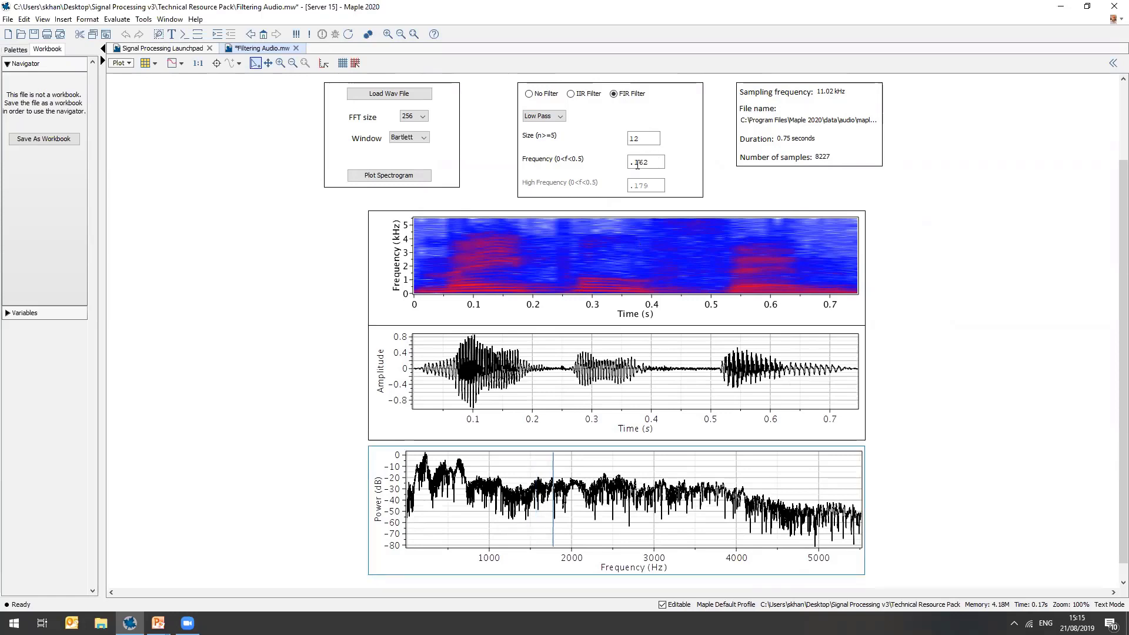
pyautogui.click(406, 181)
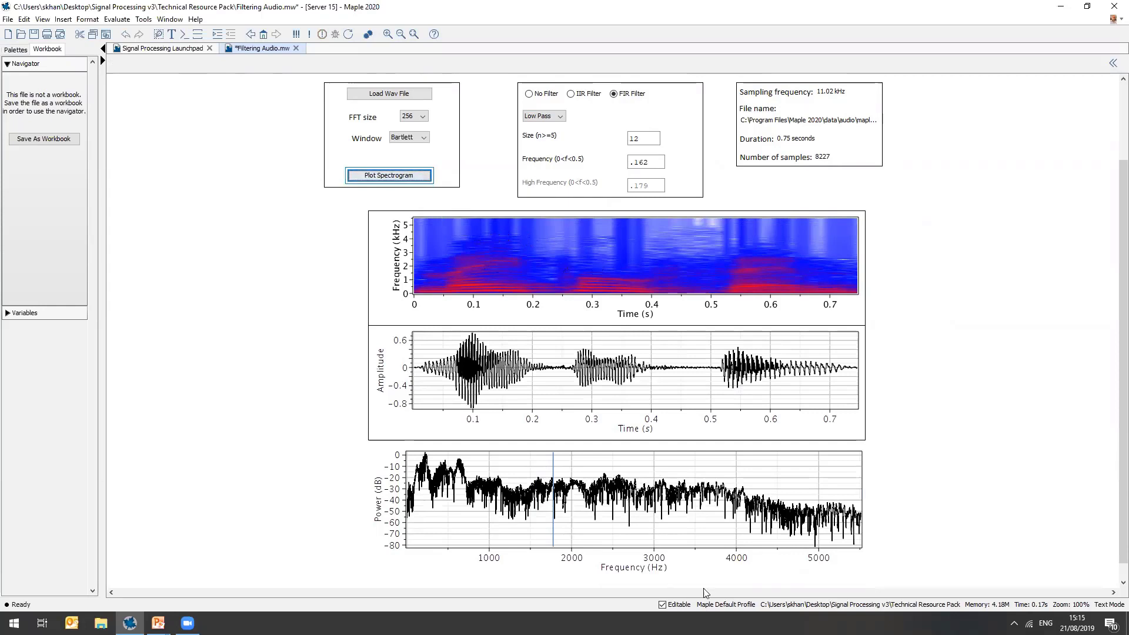
# Replot the filtered spectrogram with the low-pass cutoff frequency at about .324, and again with it at about .0234
pyautogui.click(700, 518)
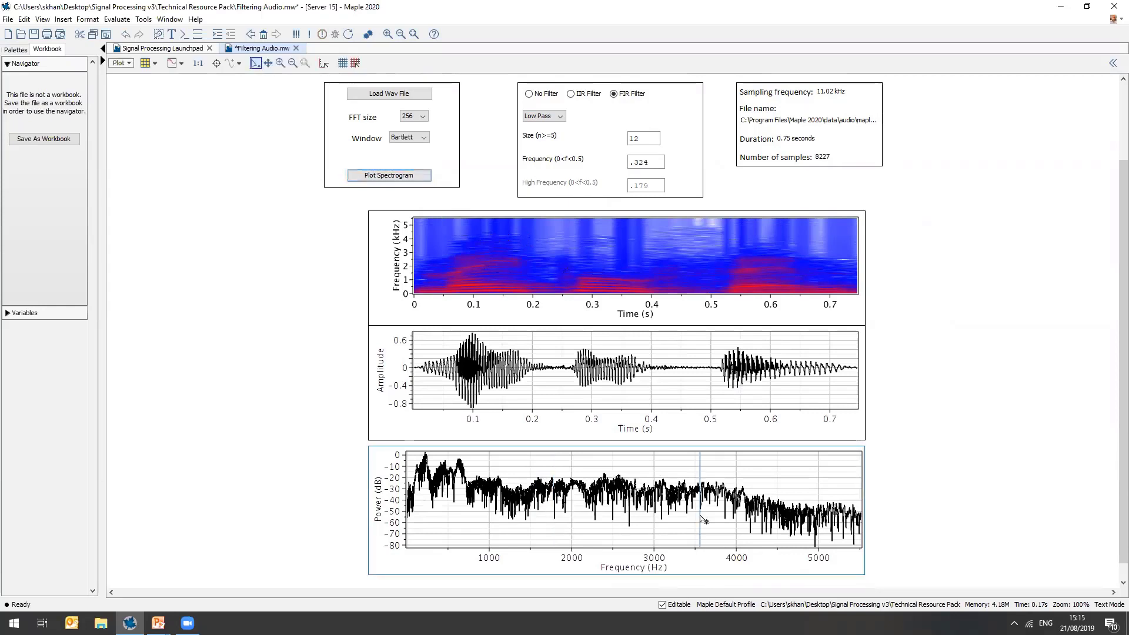
pyautogui.click(370, 178)
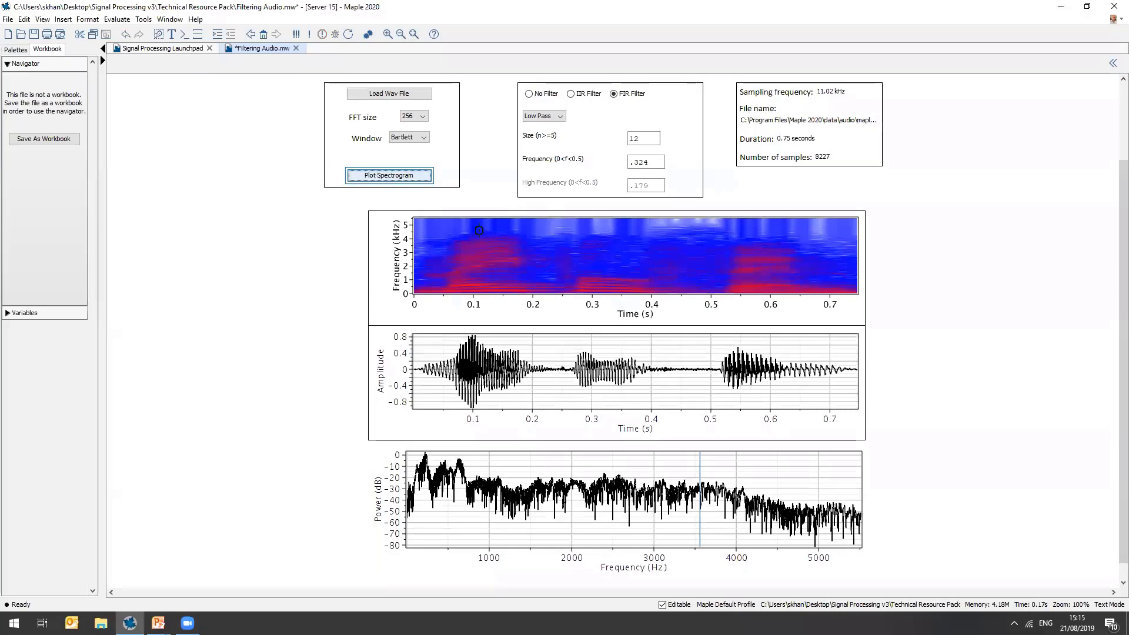
pyautogui.click(428, 507)
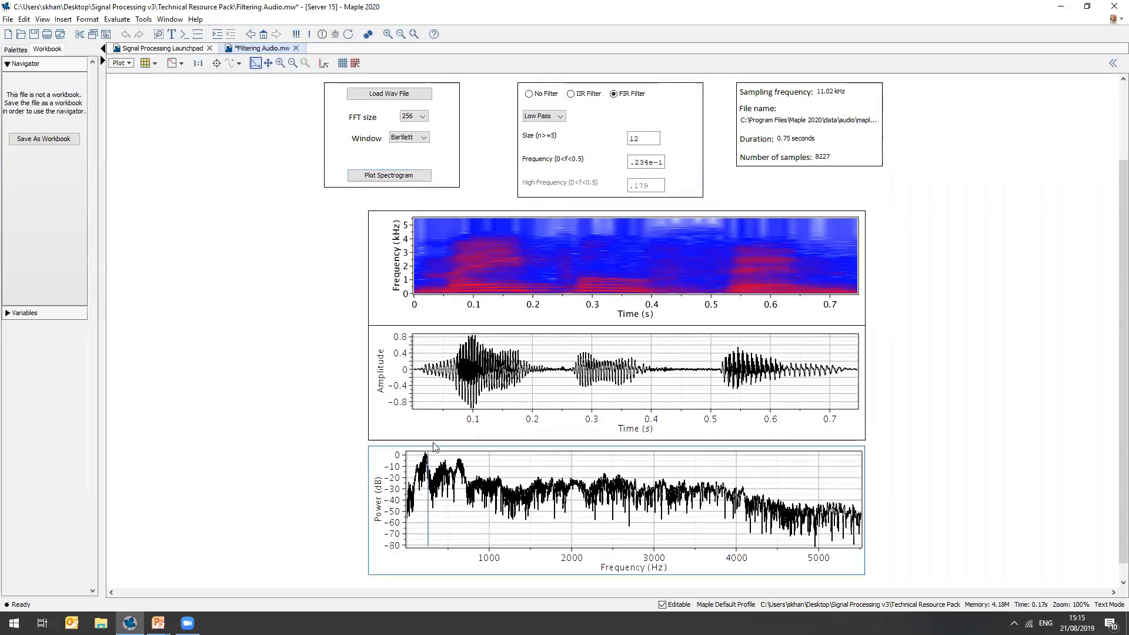
pyautogui.click(377, 177)
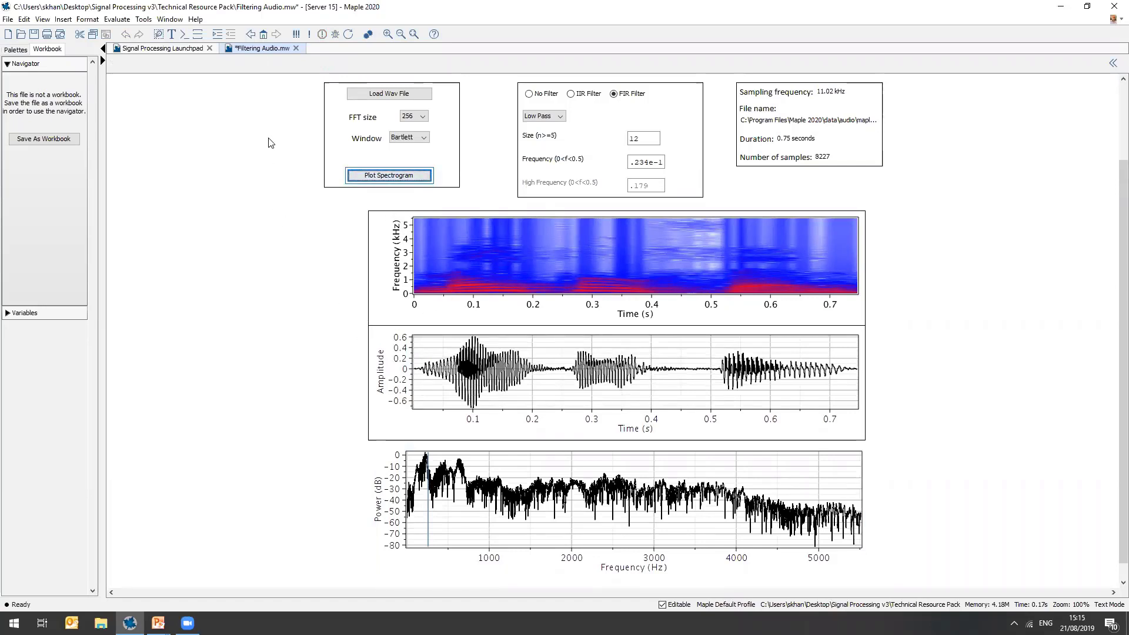
# Close the Filtering Audio worksheet without saving and open the Exoplanet radial velocity example from the launchpad
pyautogui.click(296, 49)
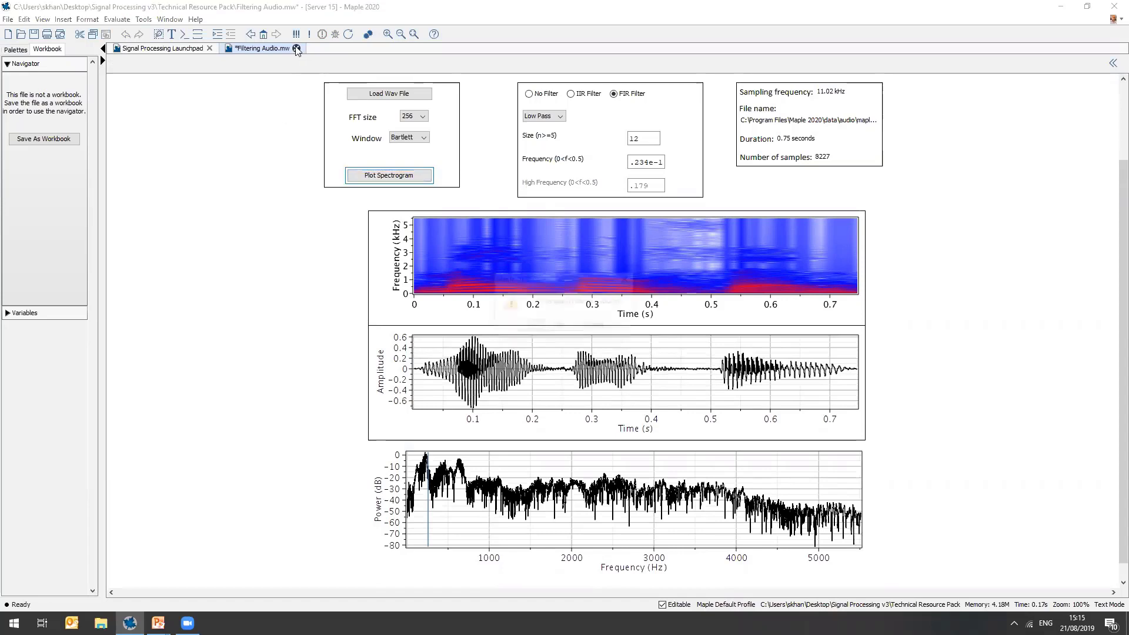
pyautogui.click(560, 327)
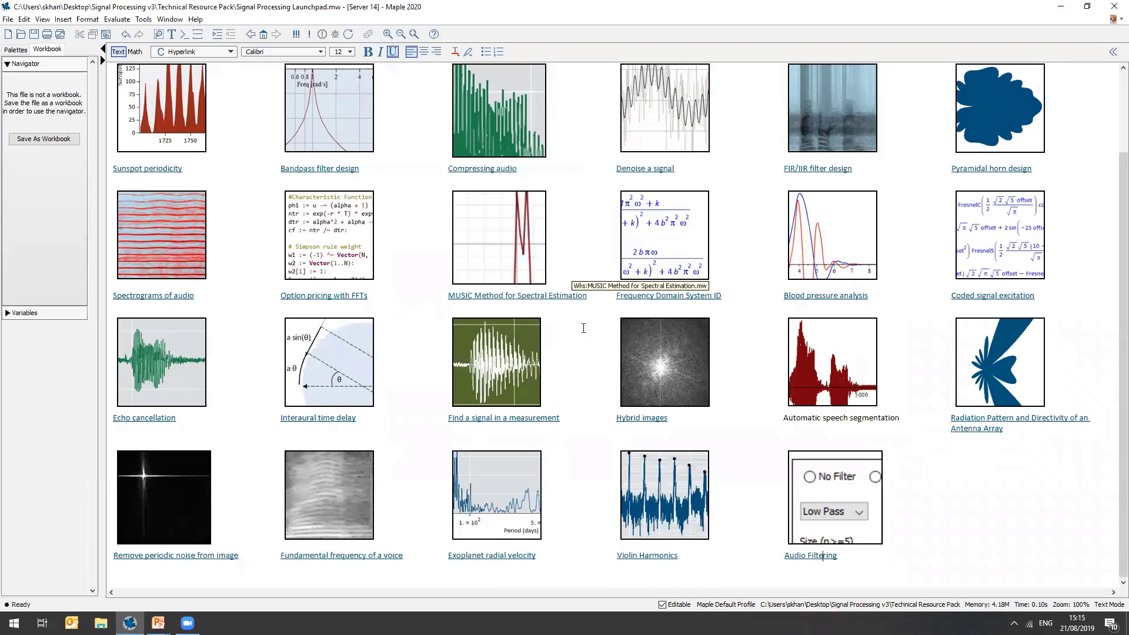
pyautogui.scroll(1, 584, 331)
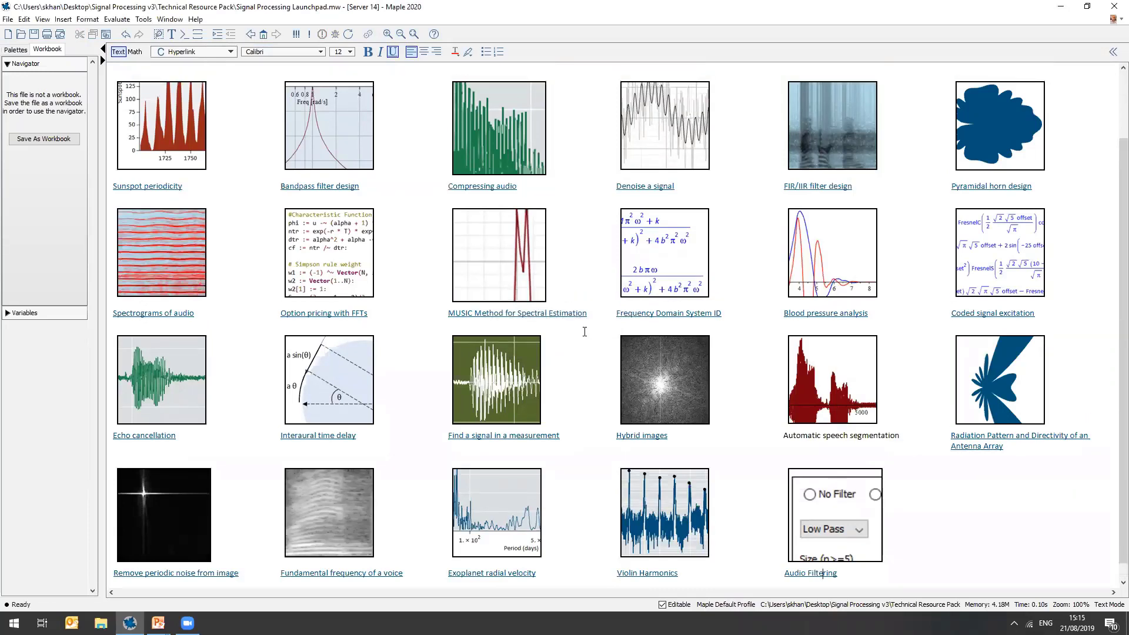
pyautogui.scroll(3, 584, 332)
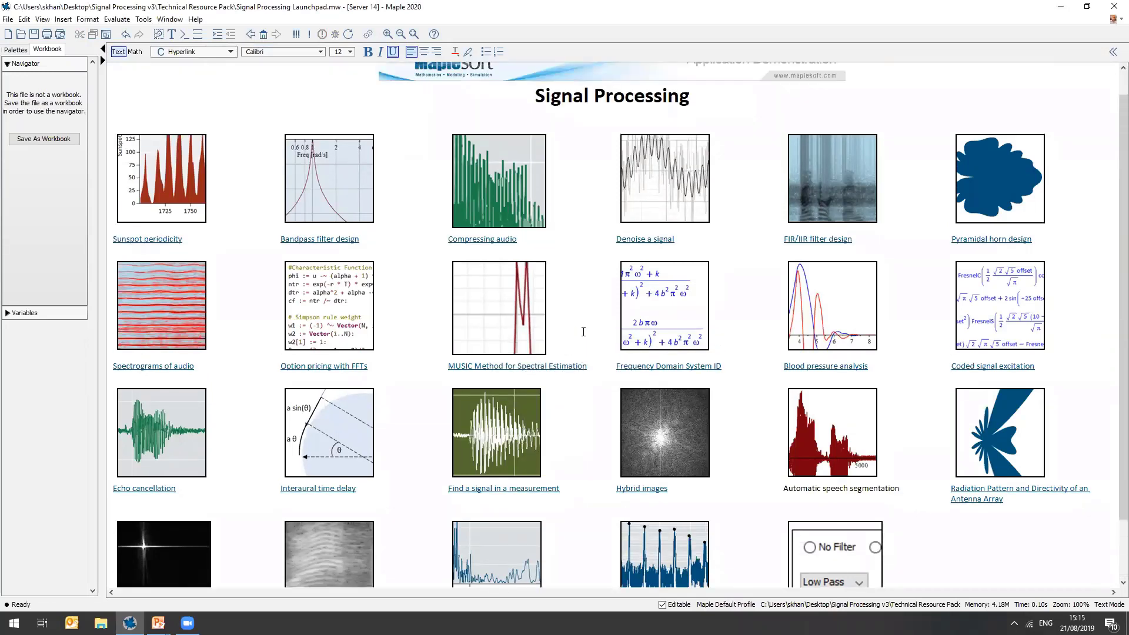
pyautogui.scroll(-4, 583, 332)
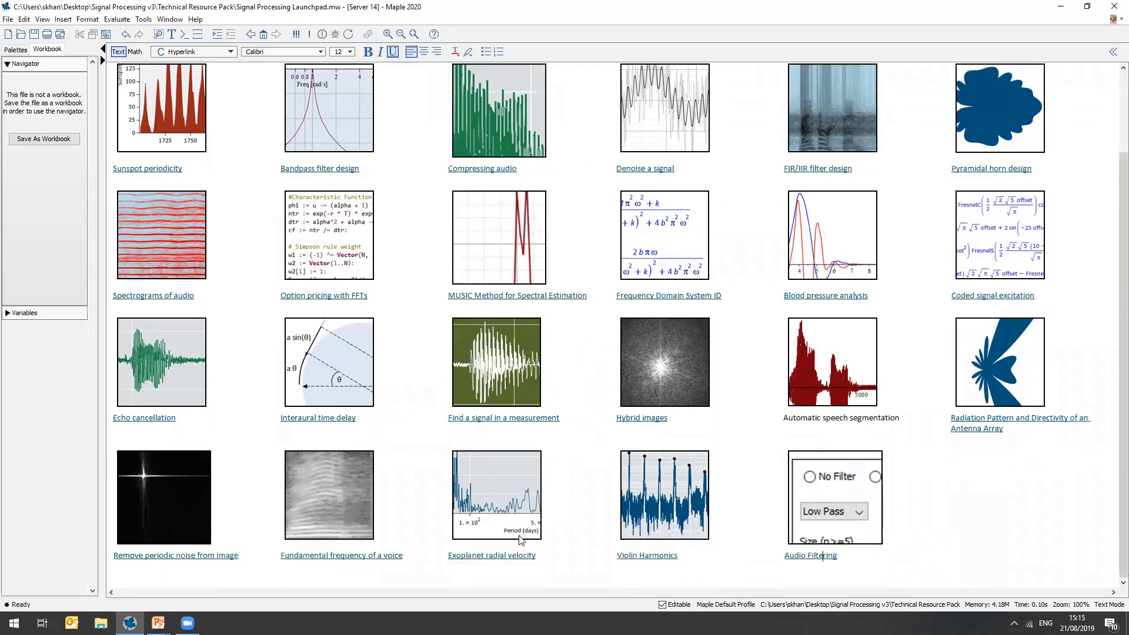
pyautogui.click(512, 556)
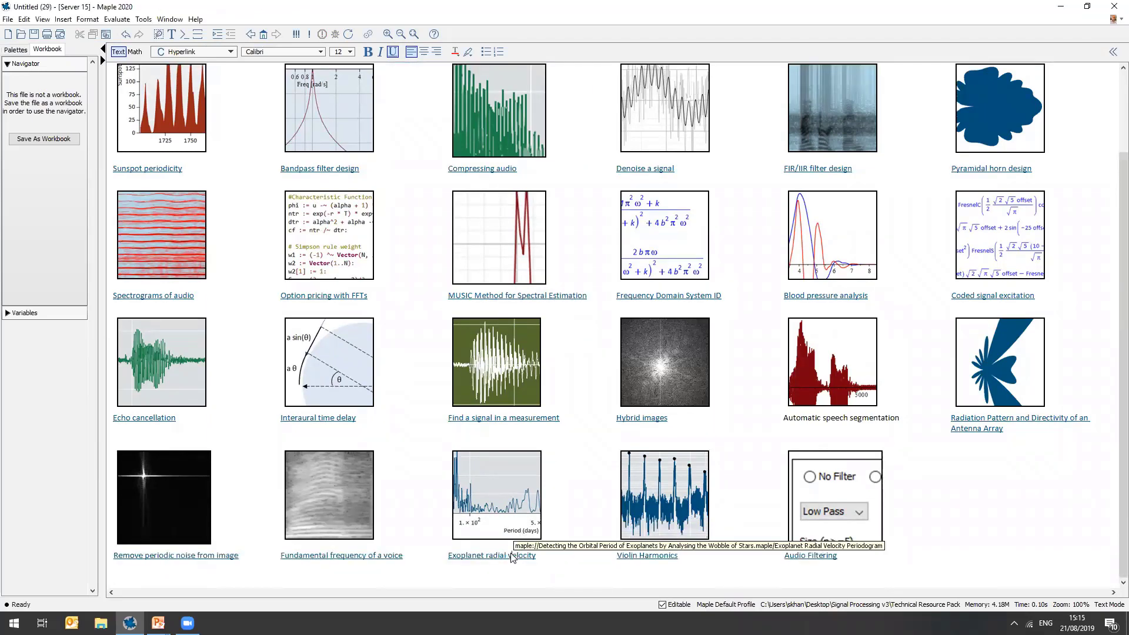
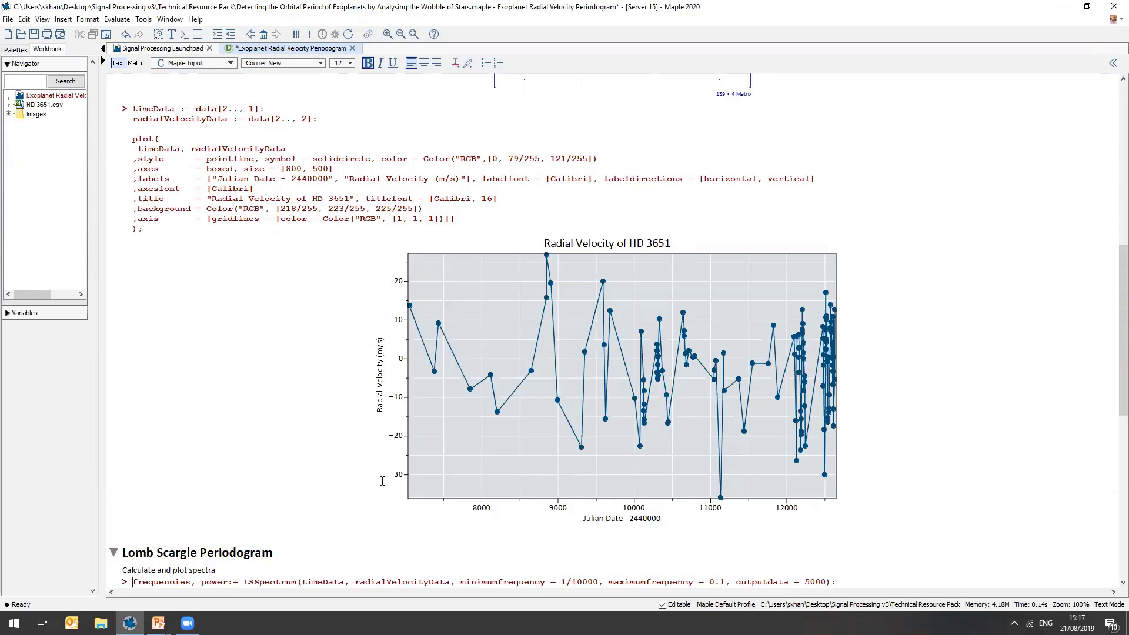
# Examine the LSSpectrum call in the Lomb Scargle Periodogram section, including its timeData and radialVelocityData arguments
pyautogui.scroll(-1, 271, 519)
pyautogui.scroll(-1, 160, 508)
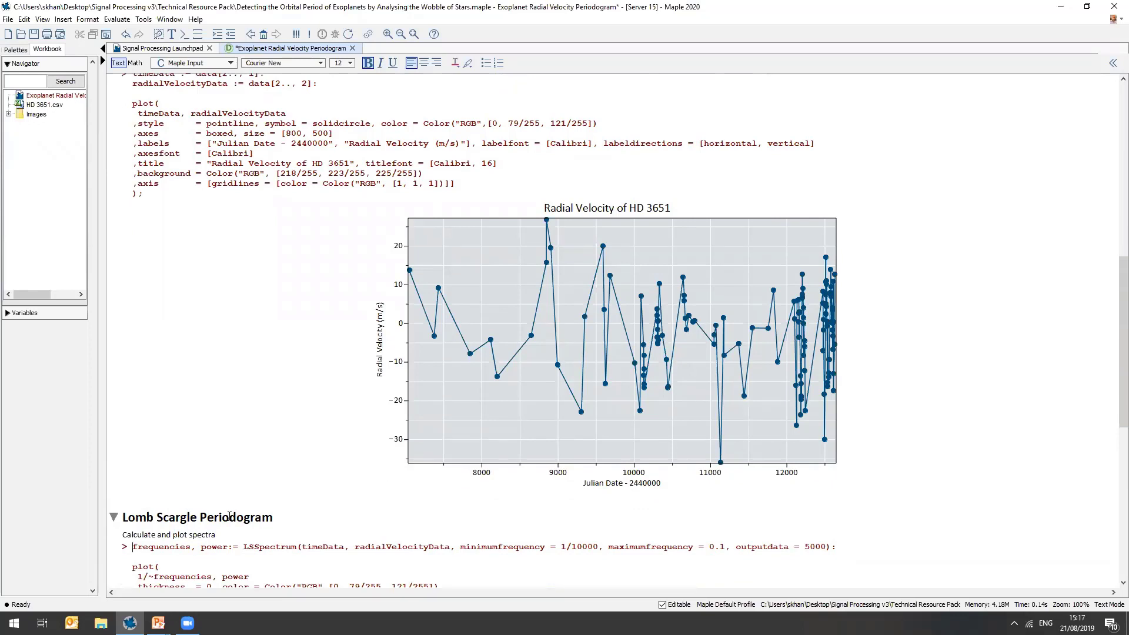
pyautogui.scroll(-5, 230, 516)
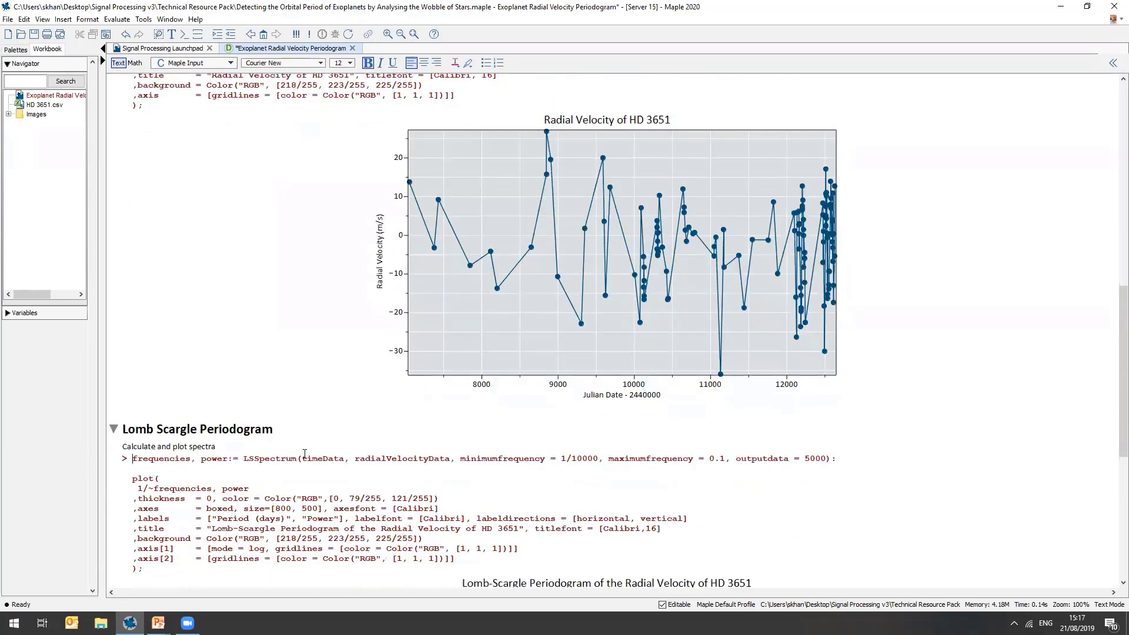
pyautogui.doubleClick(283, 458)
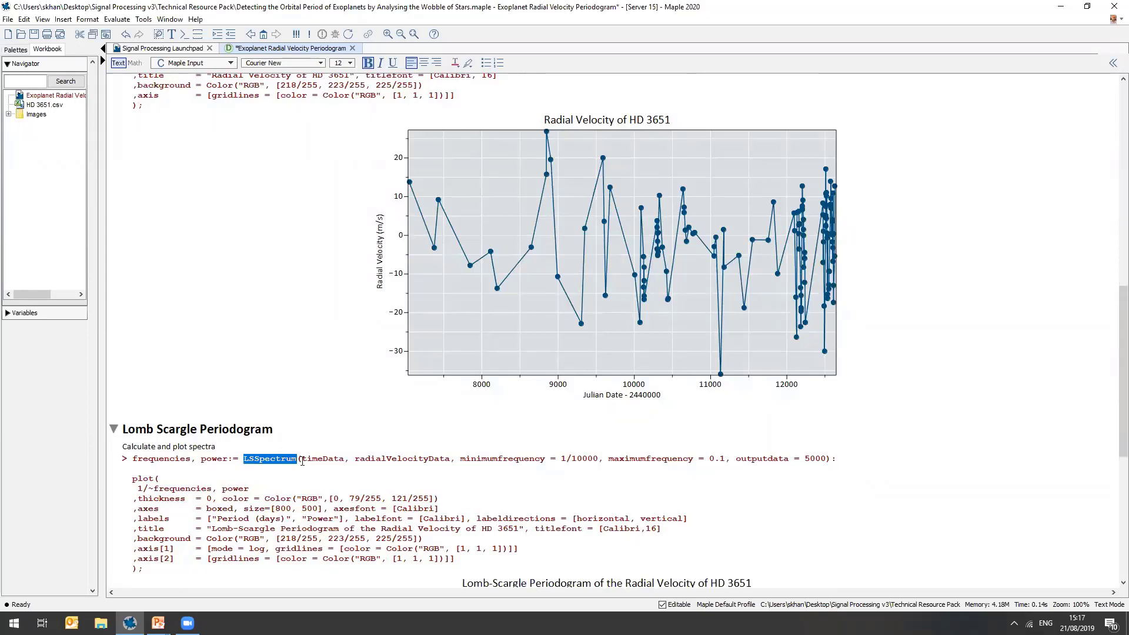
pyautogui.doubleClick(311, 461)
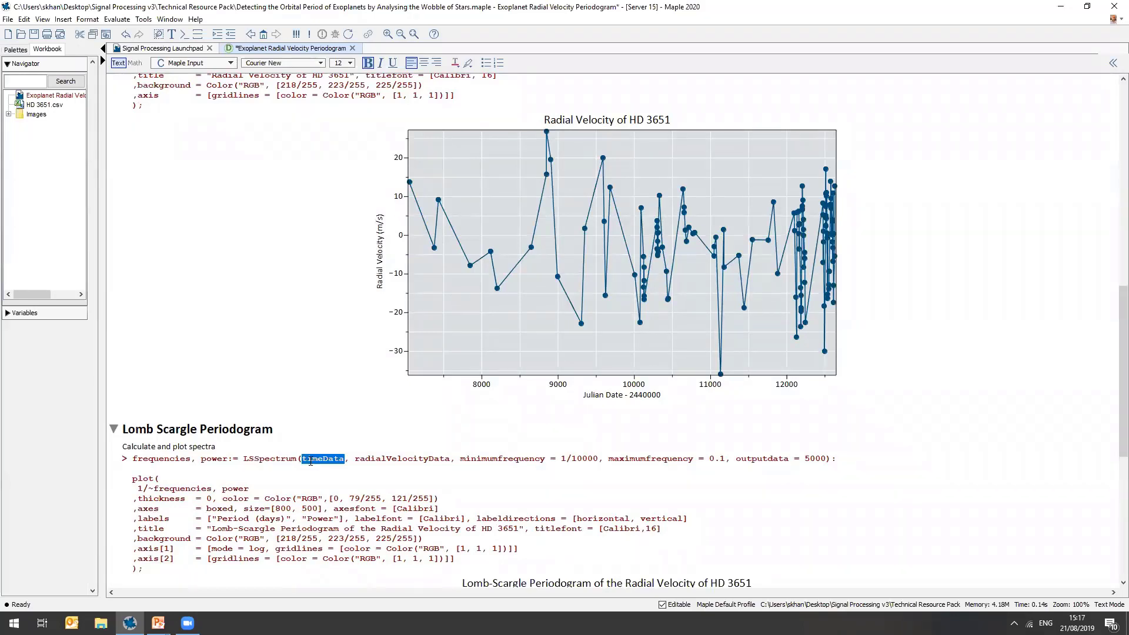
pyautogui.doubleClick(380, 459)
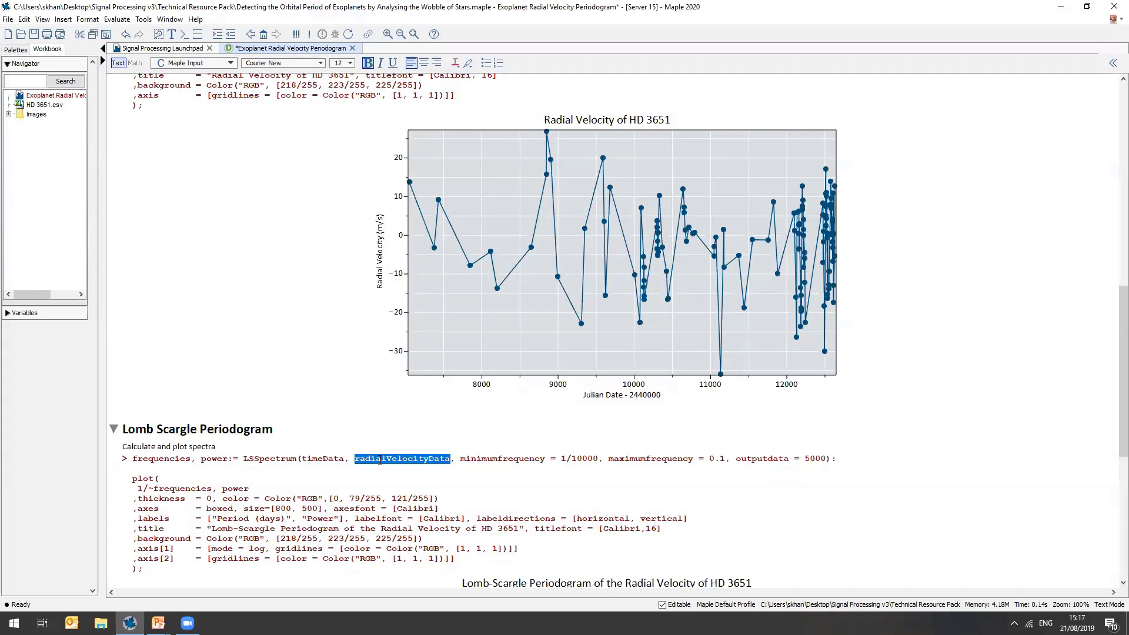
# Execute the Lomb-Scargle periodogram commands and the orbital period calculation based on maxPowerIndex
pyautogui.click(380, 460)
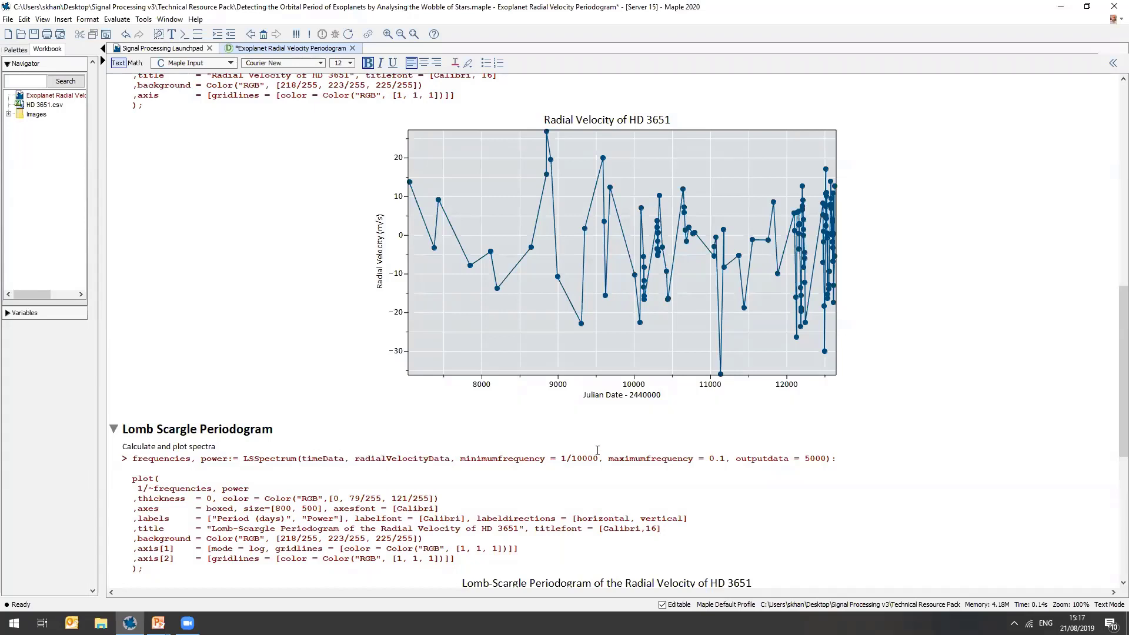
pyautogui.press('Return')
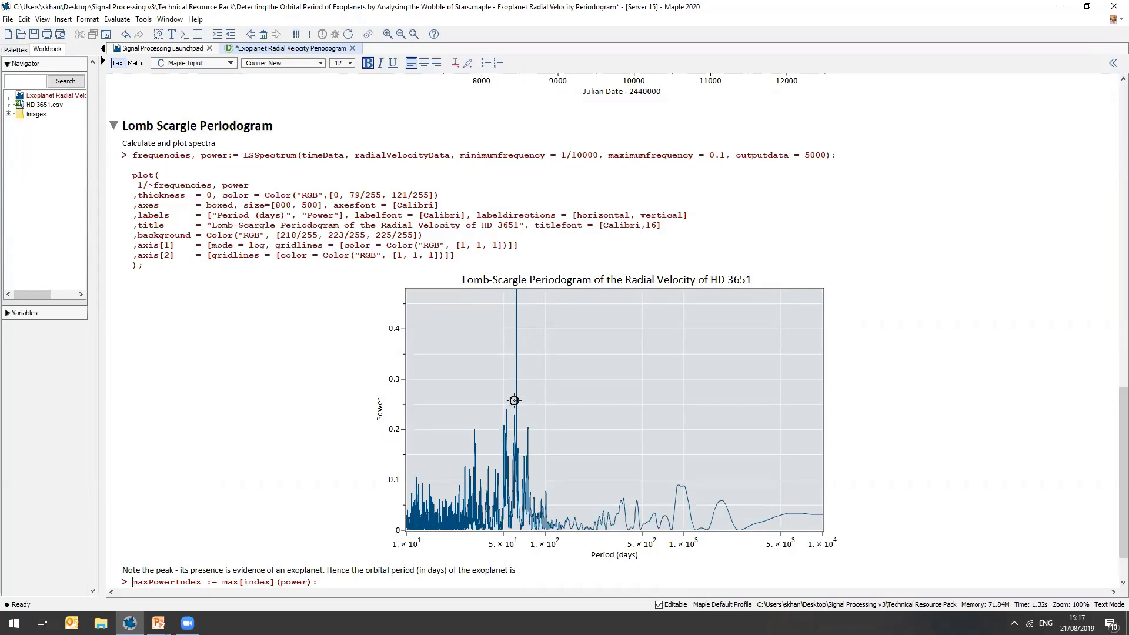
pyautogui.press('Return')
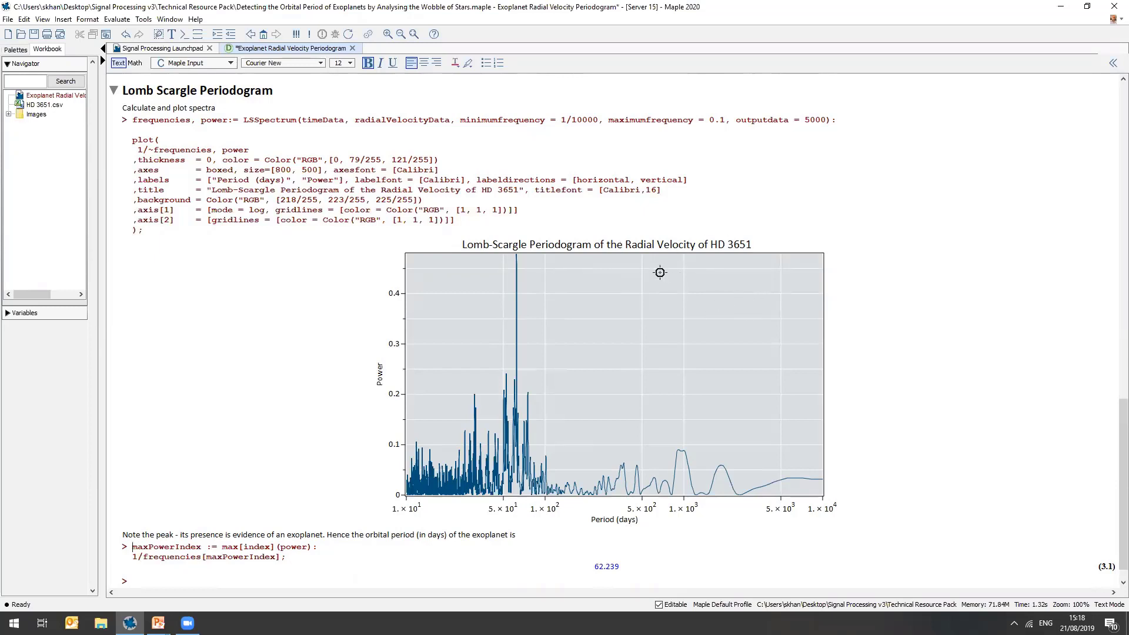
# Close the Exoplanet Radial Velocity Periodogram worksheet without saving and open the Remove periodic noise from image example at its image import section
pyautogui.click(352, 48)
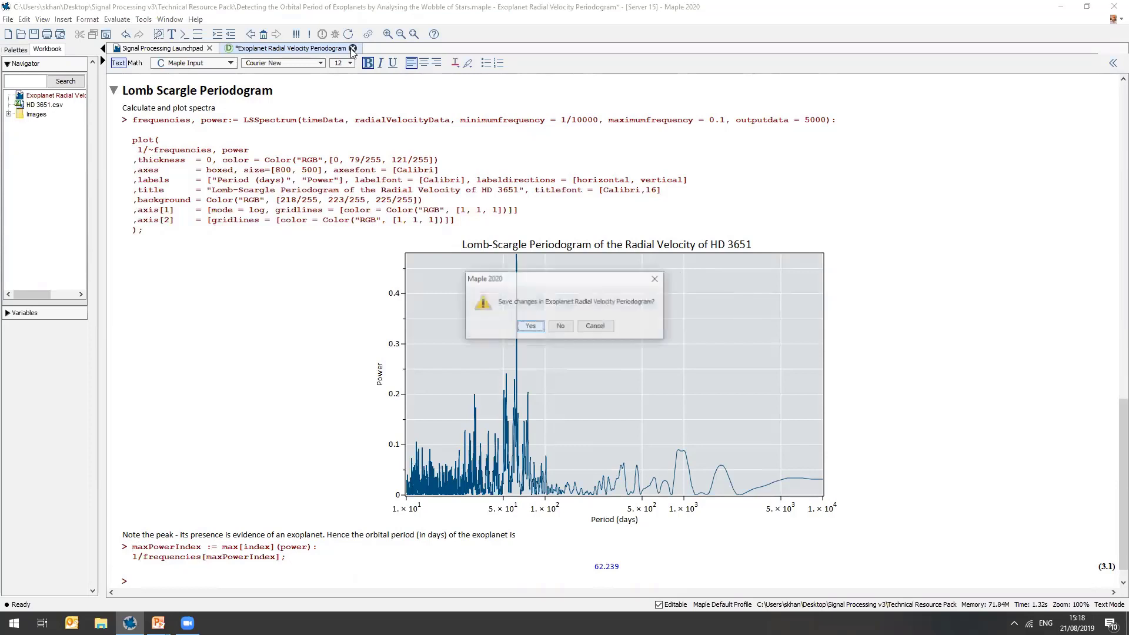
pyautogui.click(556, 331)
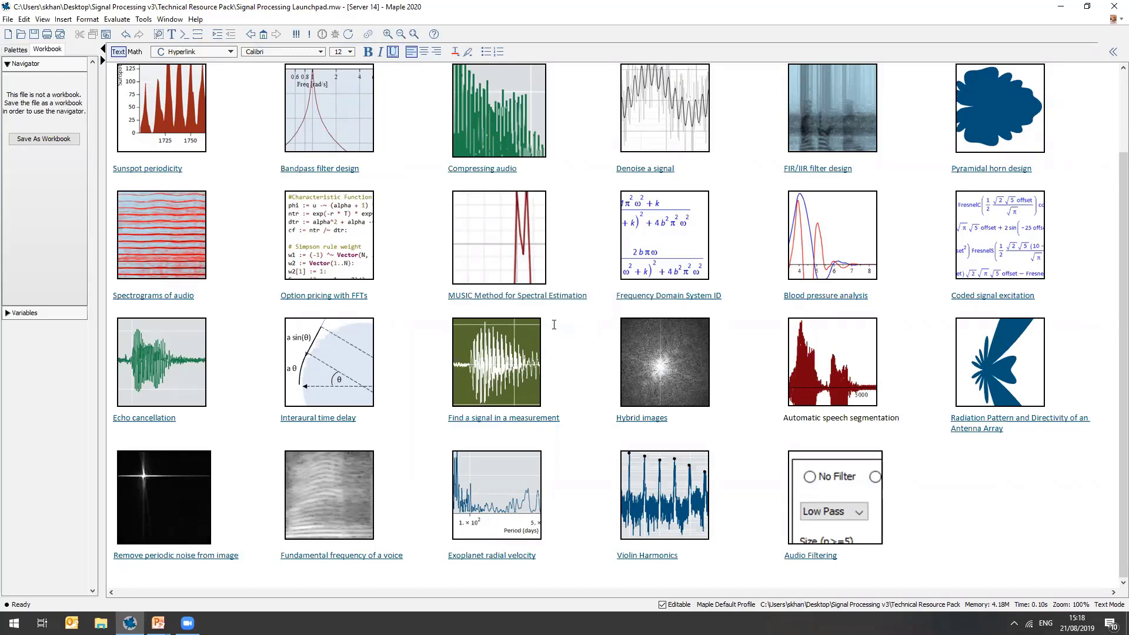
pyautogui.click(194, 556)
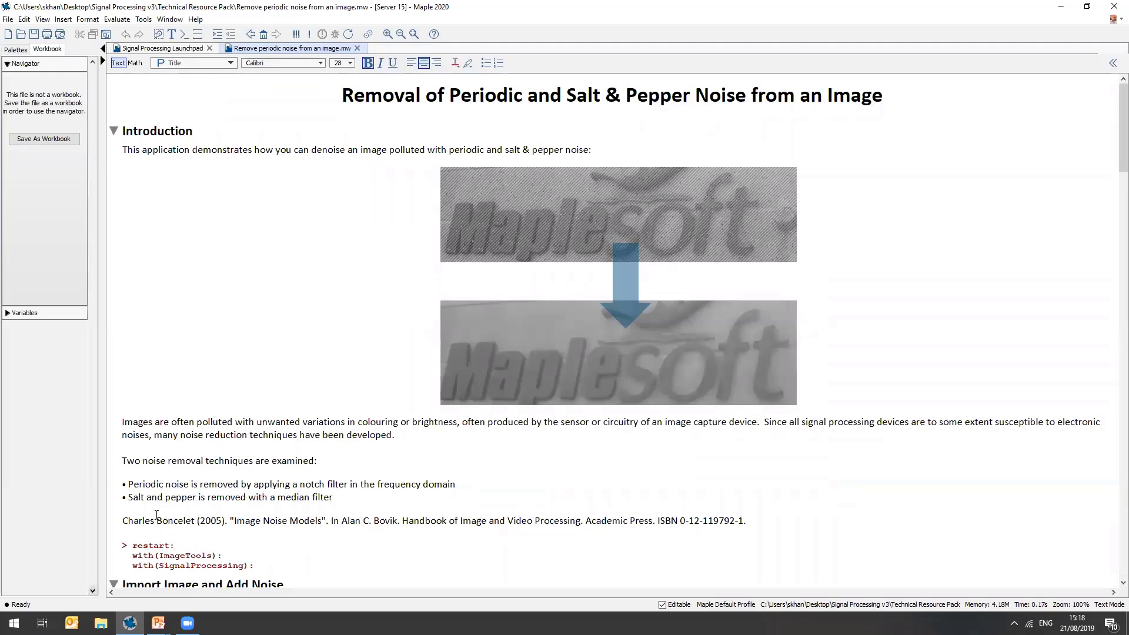
pyautogui.scroll(-5, 201, 486)
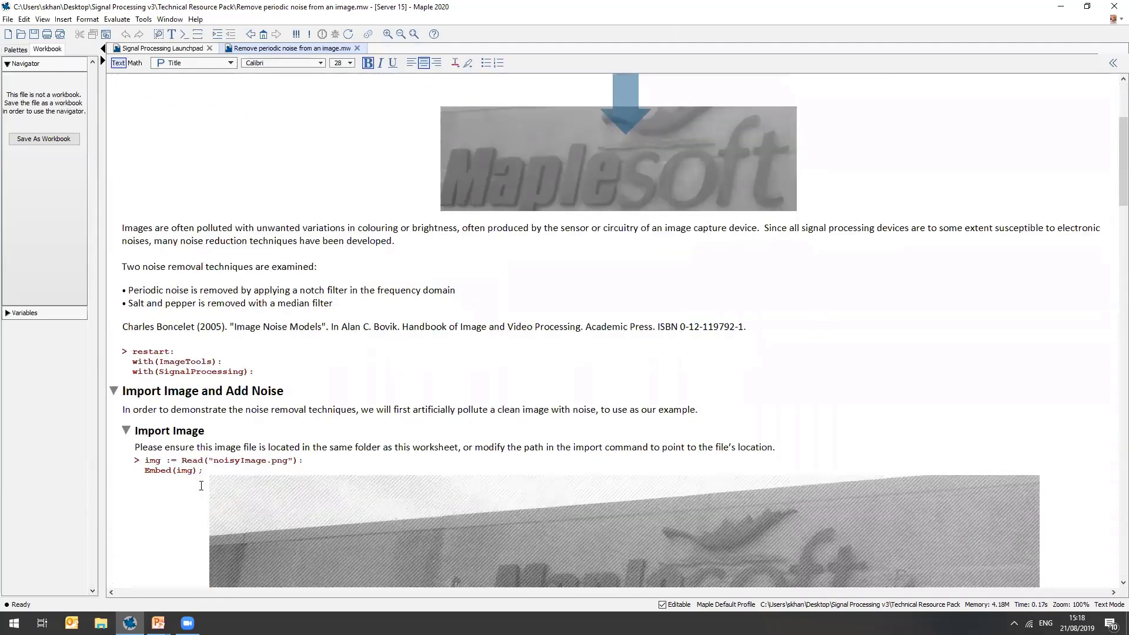
# Execute the restart and ImageTools/SignalProcessing package commands, and import and embed noisyImage.png as img
pyautogui.scroll(-4, 201, 486)
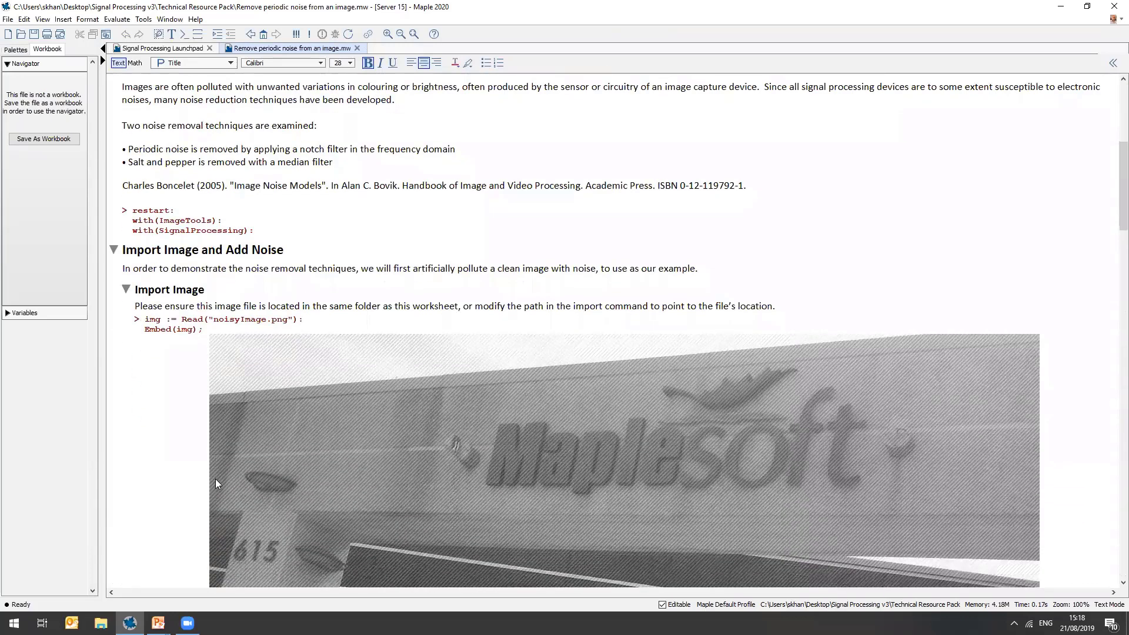
pyautogui.scroll(-4, 215, 479)
pyautogui.scroll(3, 264, 108)
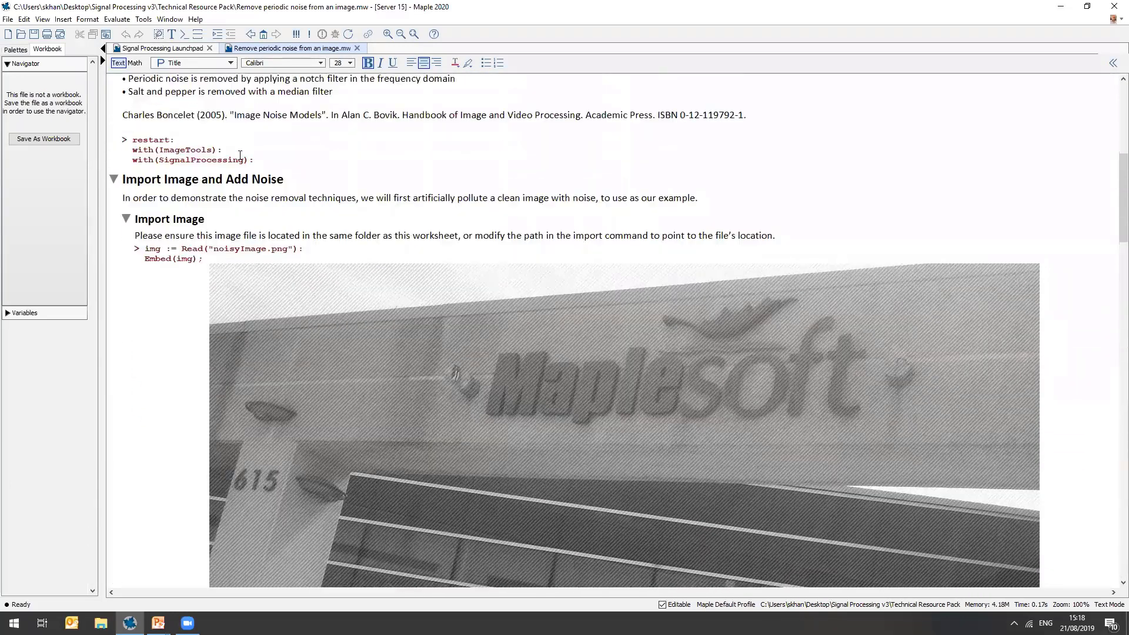
pyautogui.click(226, 162)
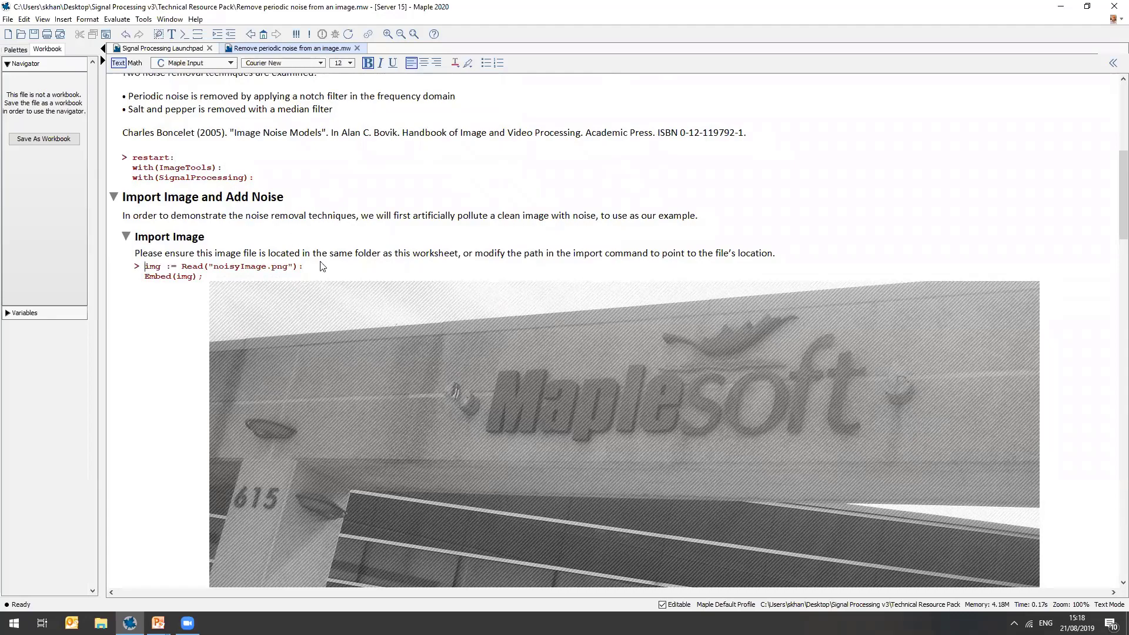
pyautogui.press('Return')
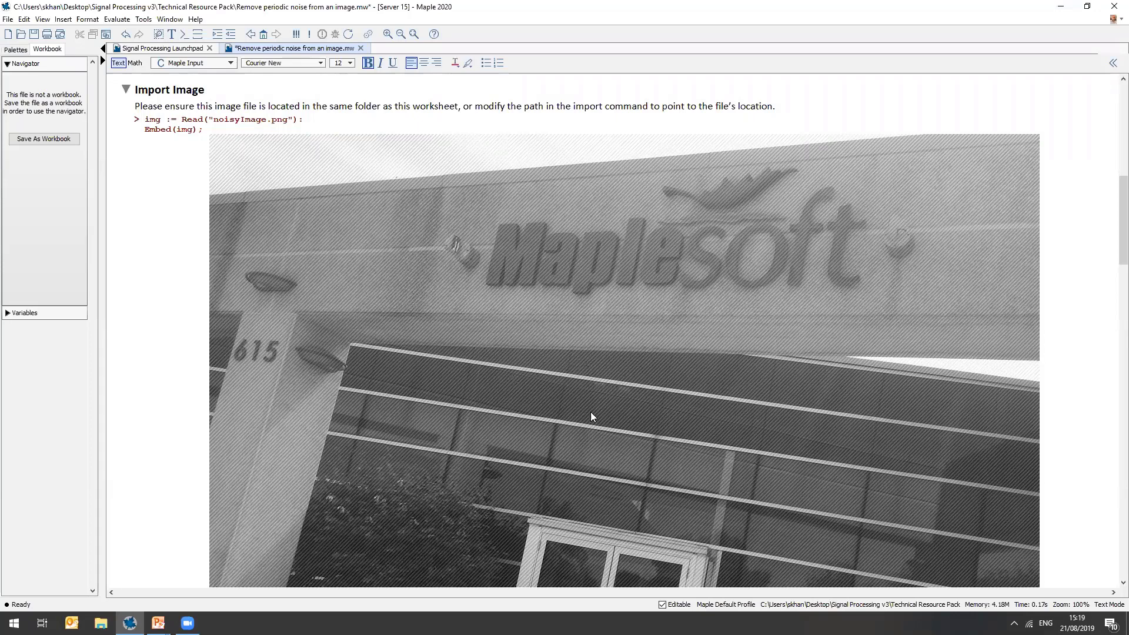
# Compute the FFT of img as imgFourier and embed its shifted magnitude spectrum in the Fourier Transform section
pyautogui.scroll(-1, 590, 417)
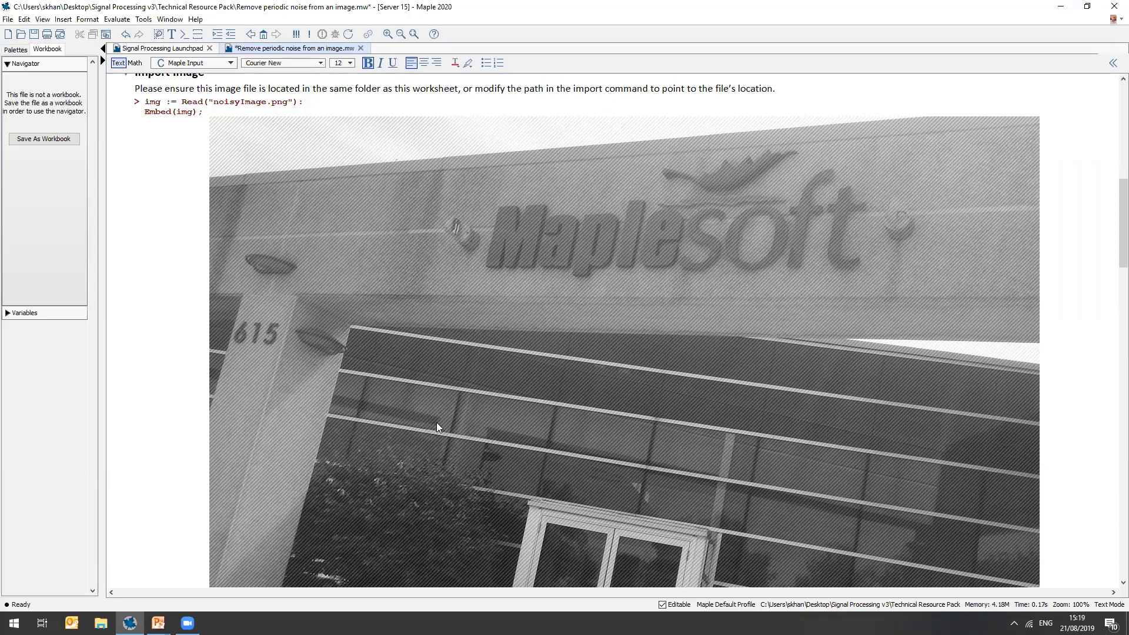
pyautogui.scroll(-7, 438, 425)
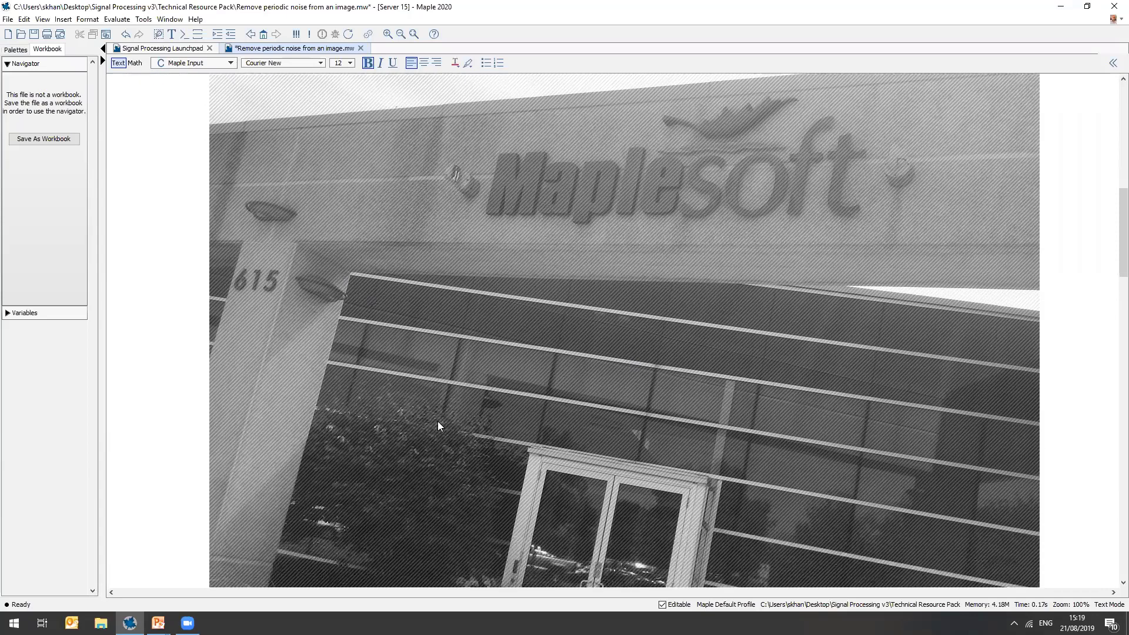
pyautogui.scroll(-1, 438, 425)
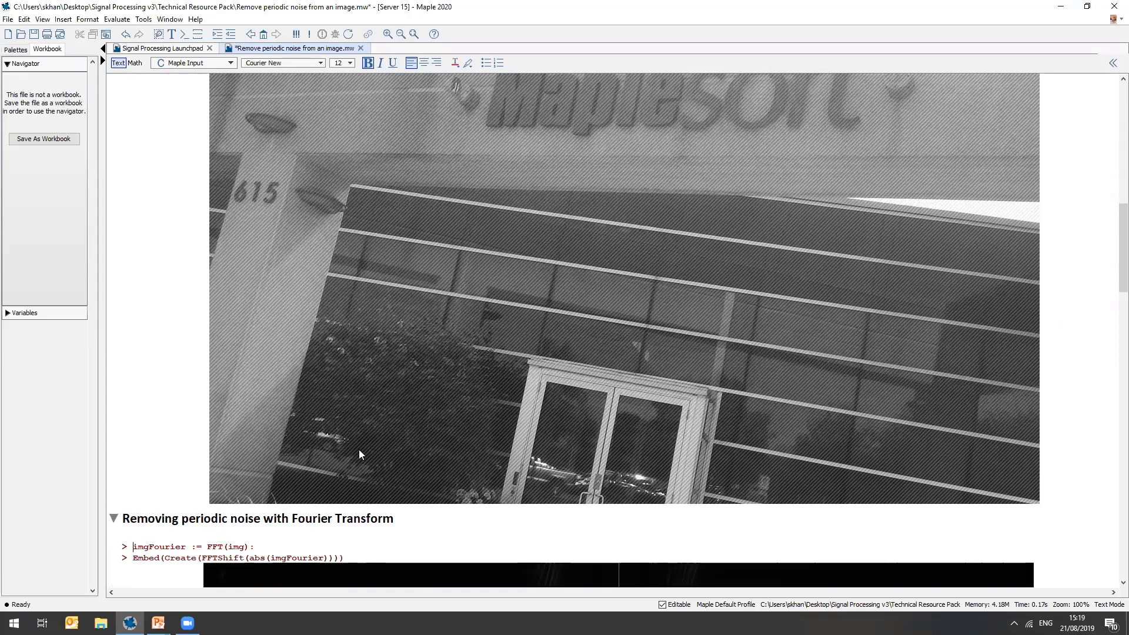
pyautogui.scroll(-2, 360, 448)
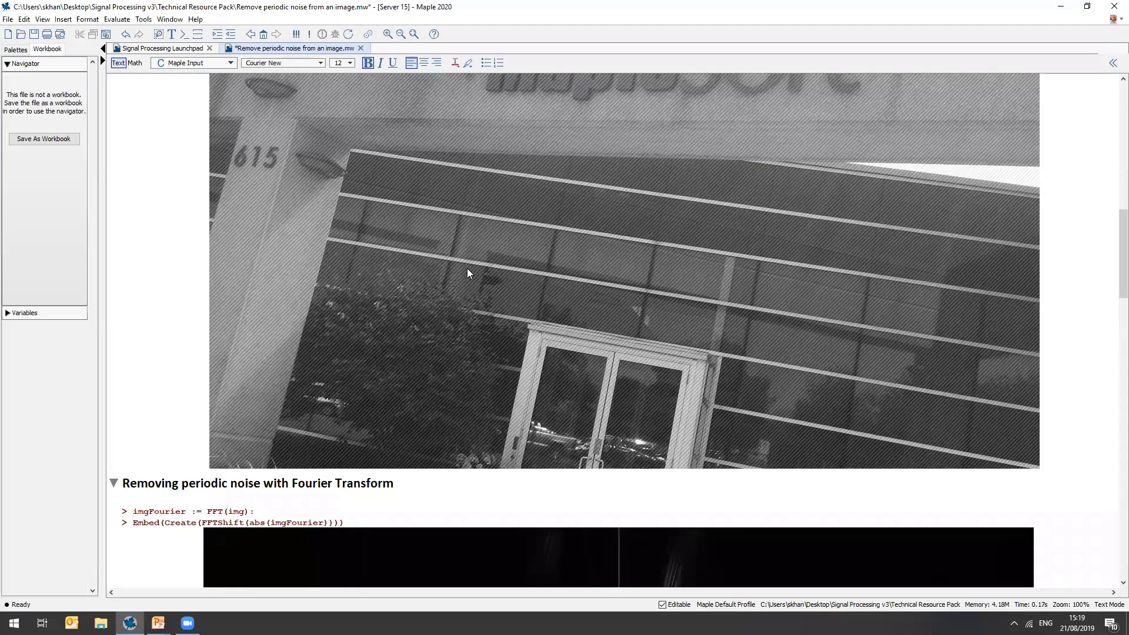
pyautogui.scroll(-3, 313, 442)
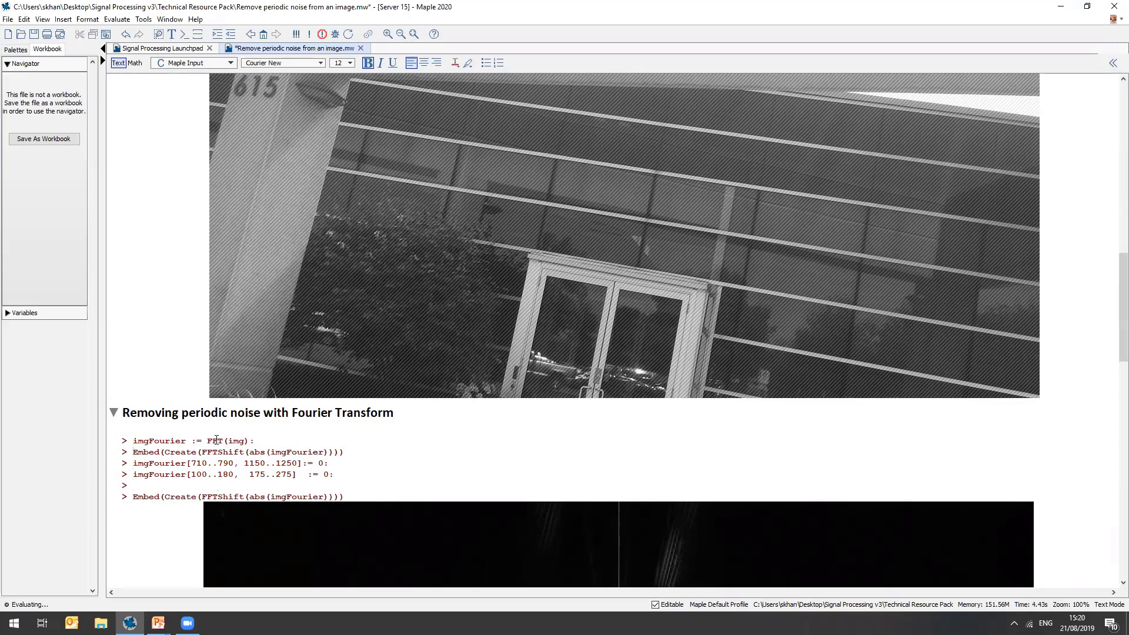
pyautogui.scroll(3, 619, 329)
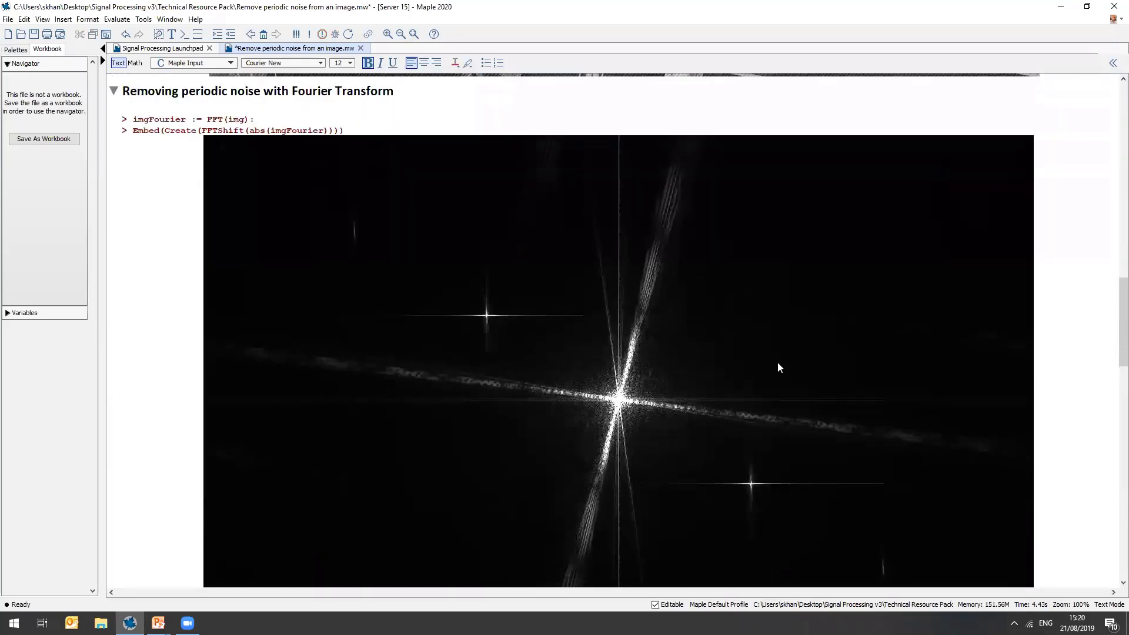
# Compare the noisy building image with its shifted Fourier spectrum and the imgFourier assignments below it
pyautogui.scroll(-1, 790, 436)
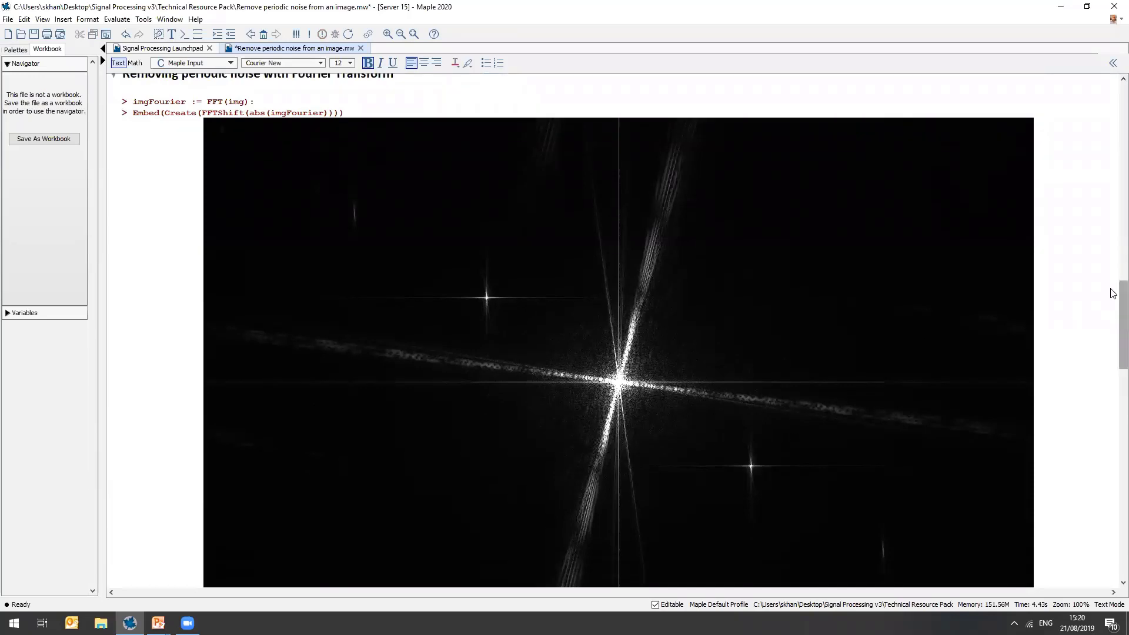
pyautogui.moveTo(1122, 300); pyautogui.dragTo(685, 159)
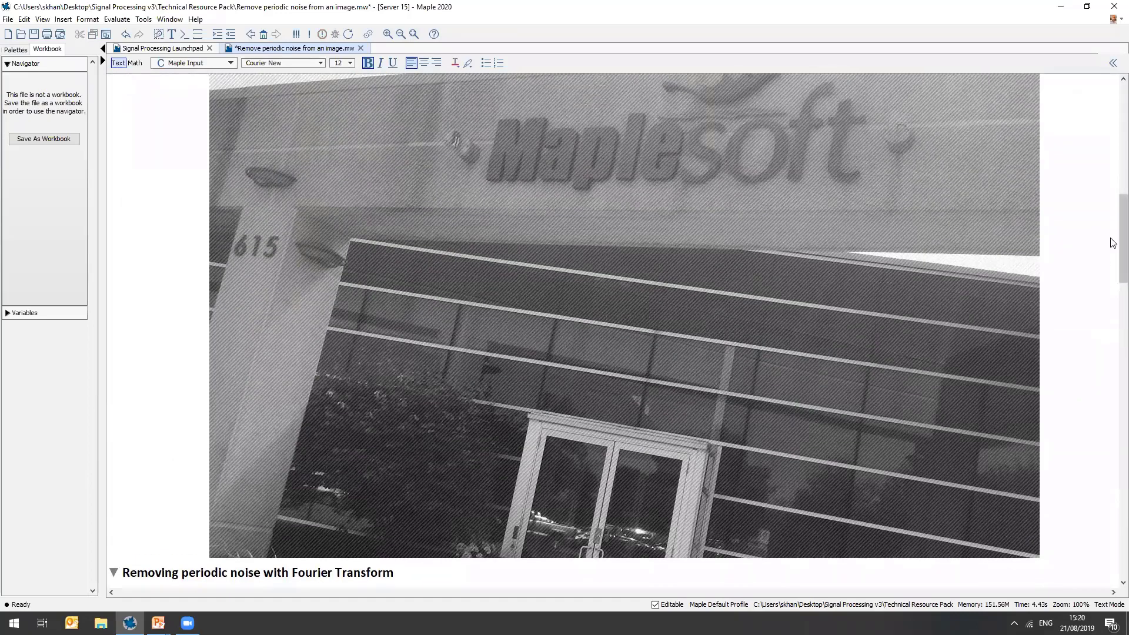
pyautogui.scroll(-4, 1112, 253)
pyautogui.scroll(-8, 1109, 328)
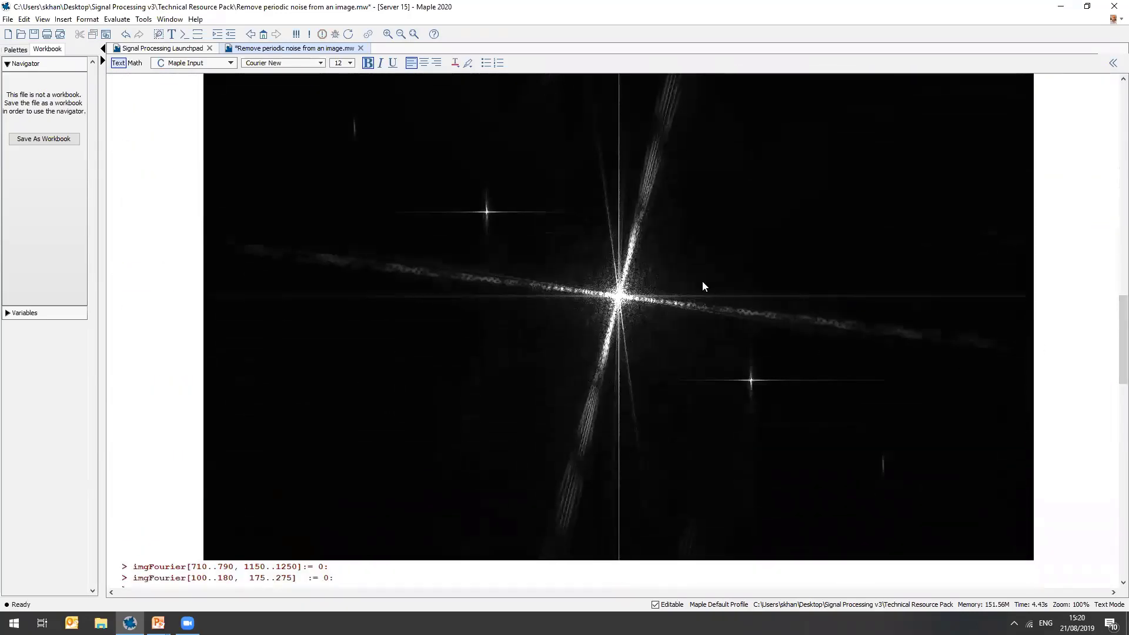
pyautogui.scroll(1, 701, 297)
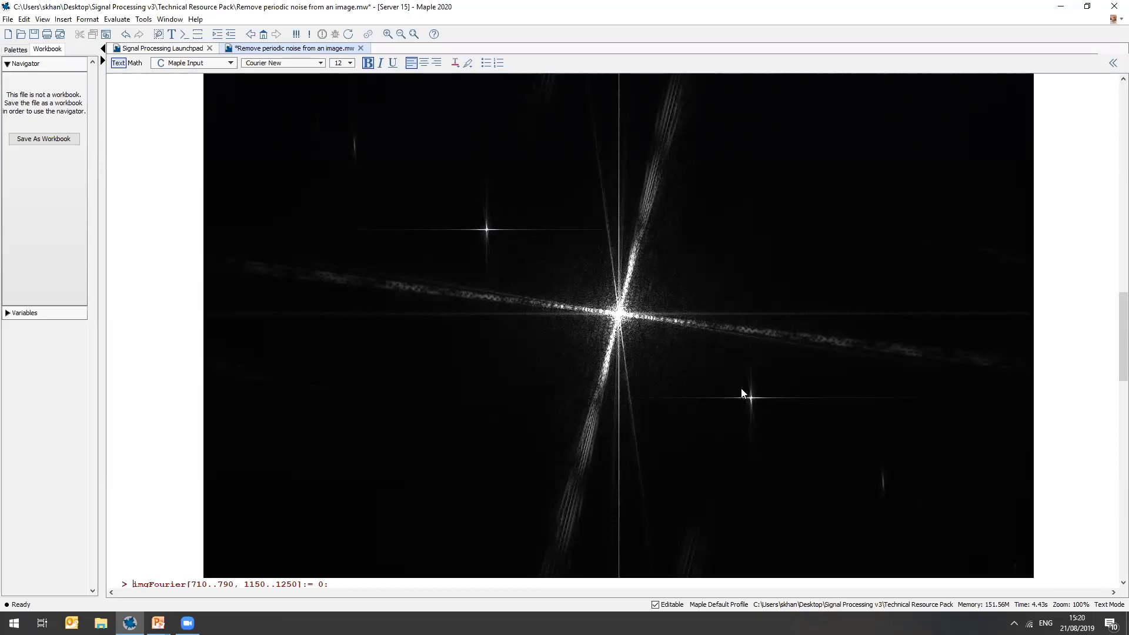
pyautogui.scroll(-3, 731, 404)
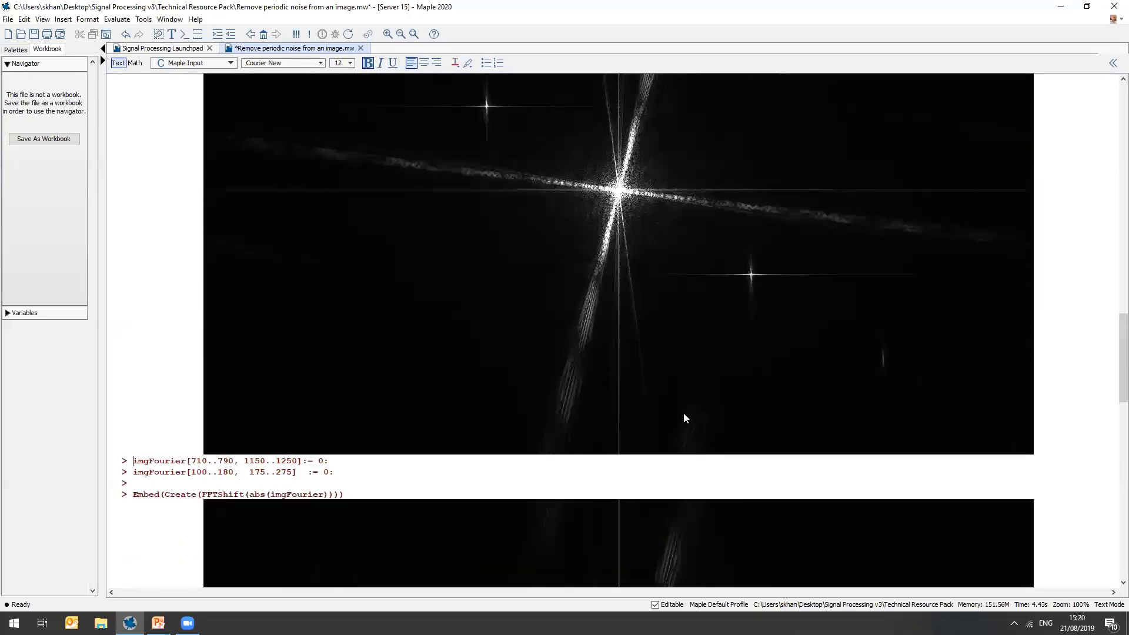
pyautogui.scroll(-1, 185, 423)
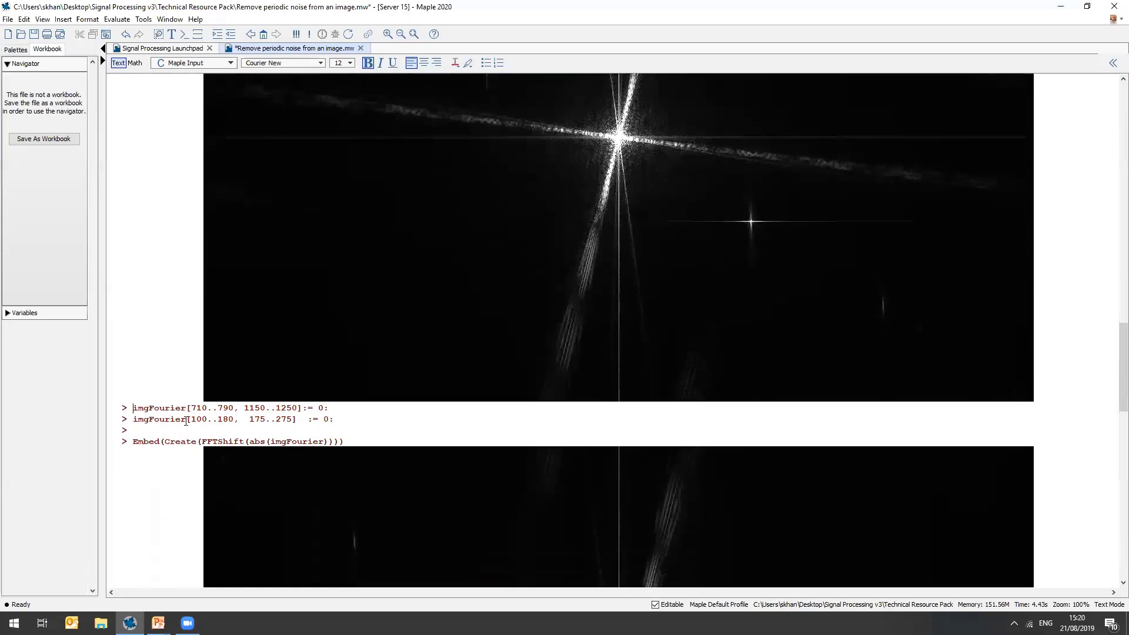
pyautogui.scroll(1, 187, 426)
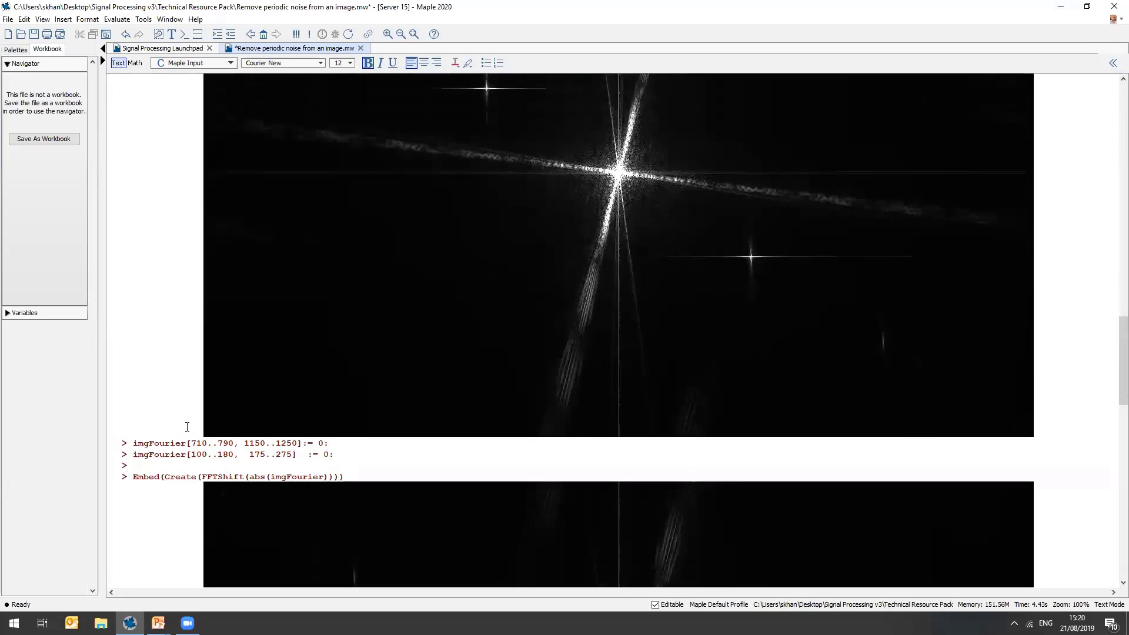
# Set imgFourier[710..790, 1150..1250] and imgFourier[100..180, 175..275] to 0 and embed the shifted magnitude spectrum again
pyautogui.doubleClick(149, 444)
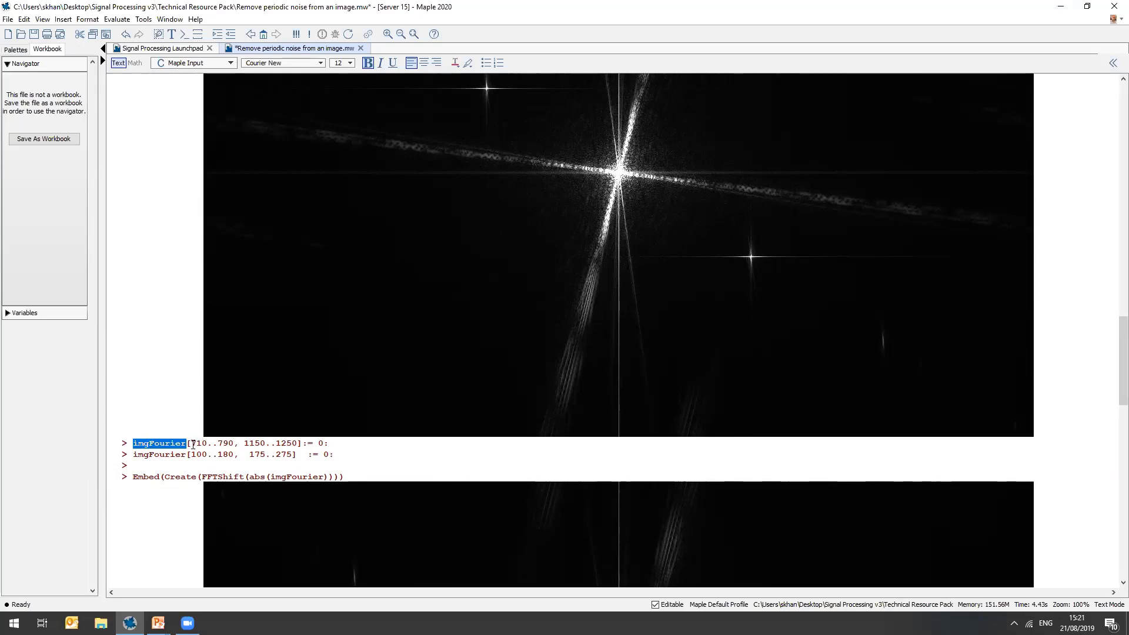
pyautogui.moveTo(191, 444); pyautogui.dragTo(299, 443)
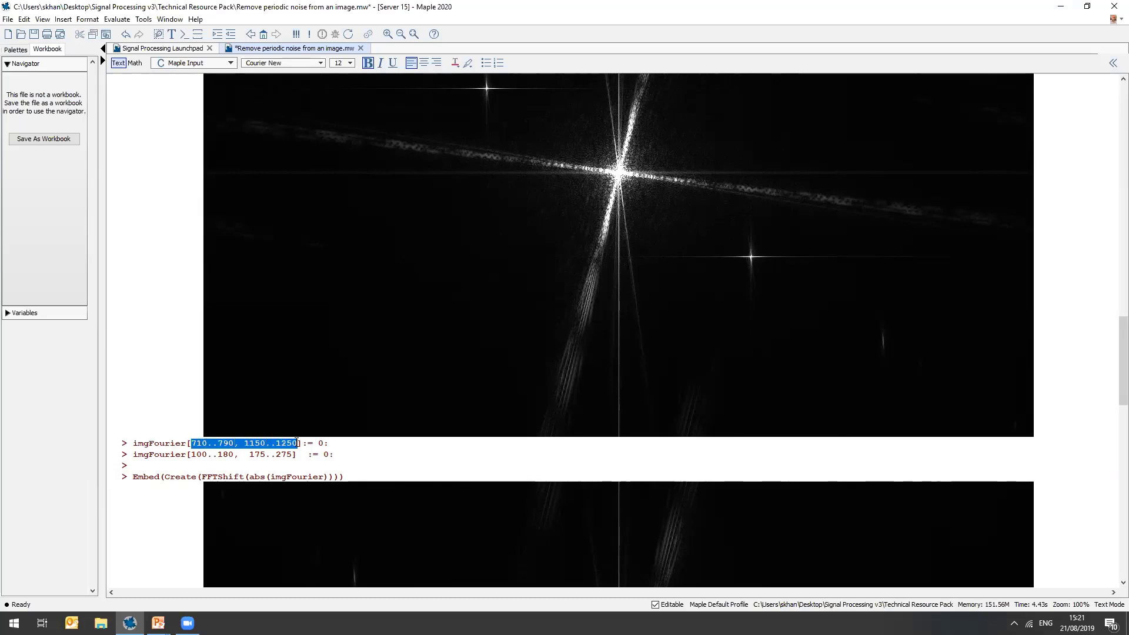
pyautogui.moveTo(191, 455); pyautogui.dragTo(237, 455)
pyautogui.click(234, 444)
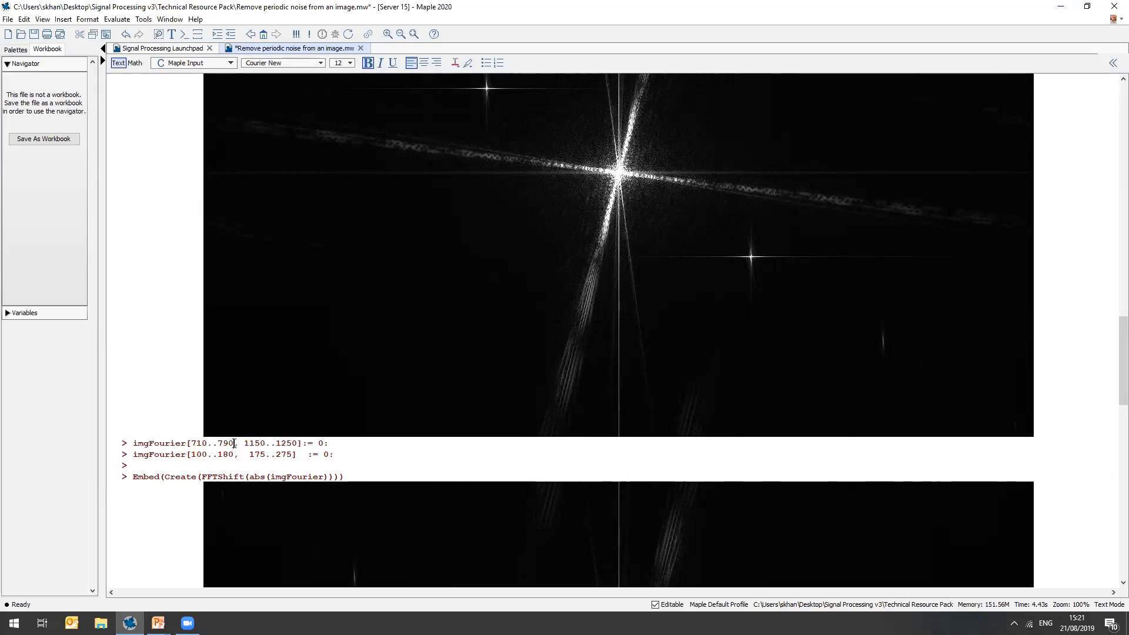
pyautogui.scroll(1, 230, 451)
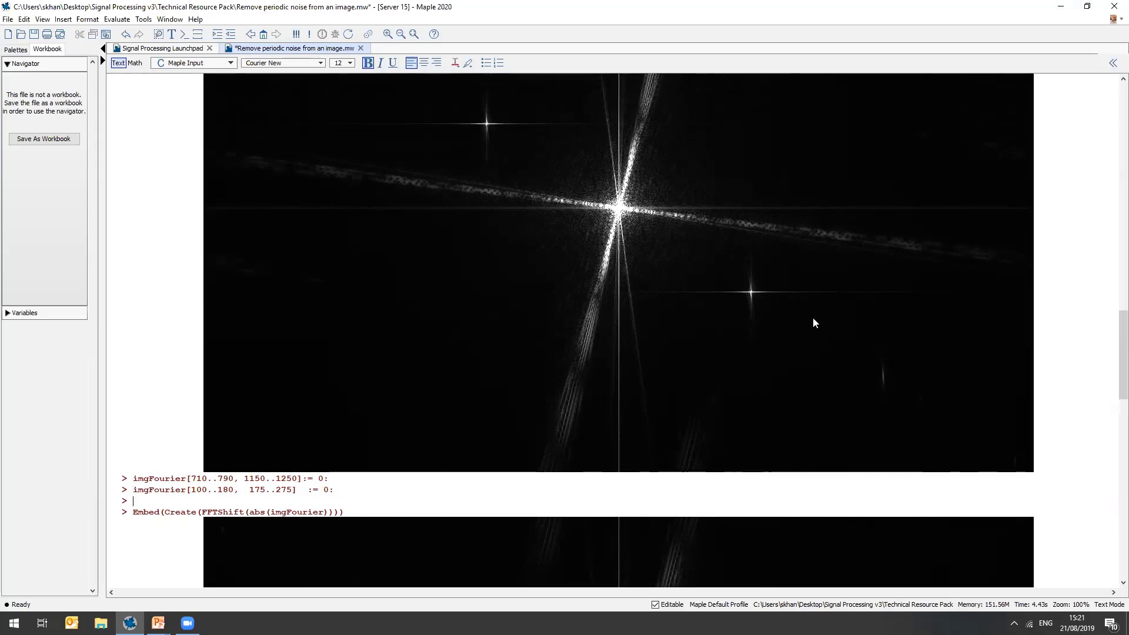
pyautogui.scroll(-3, 723, 330)
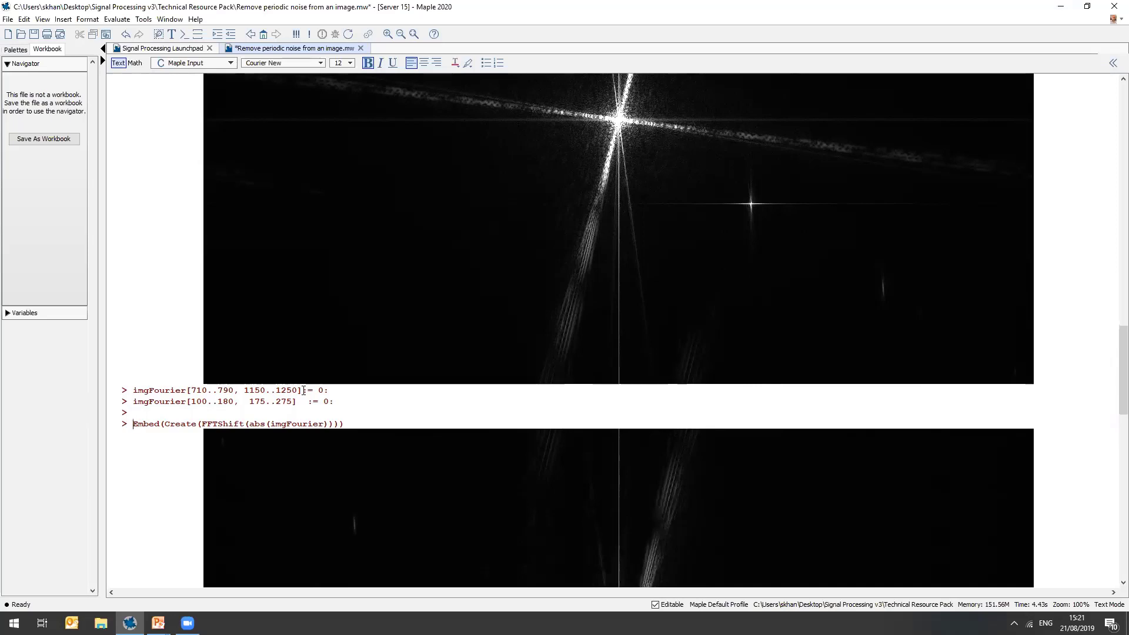
pyautogui.press('Return')
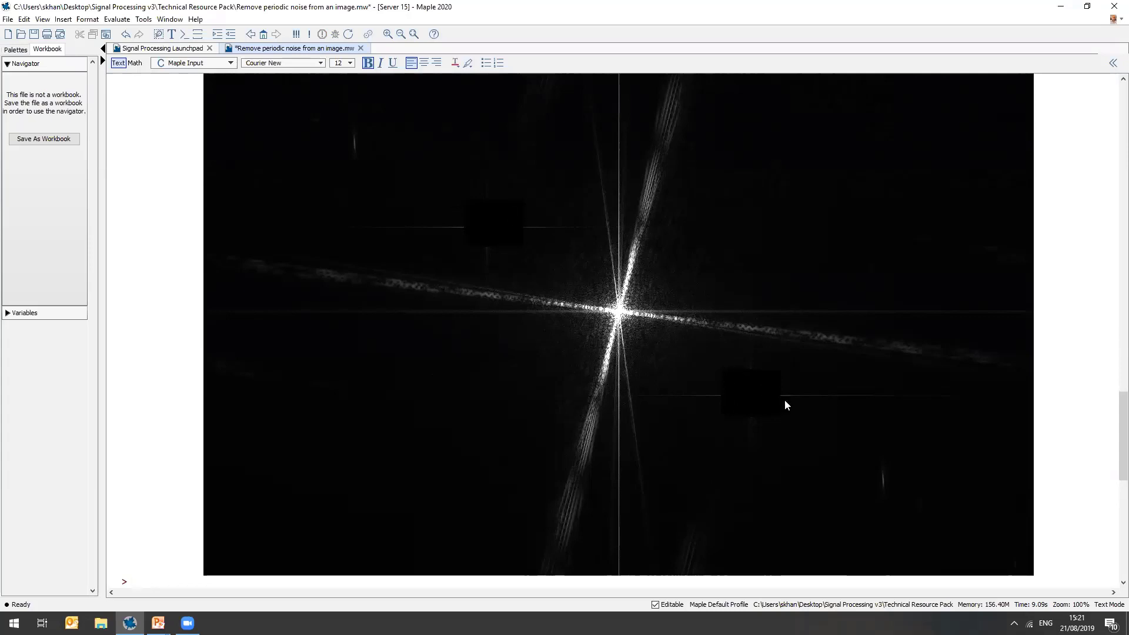
# Compute imgFiltered as the real part of the inverse FFT of imgFourier and embed the filtered image
pyautogui.scroll(-1, 760, 411)
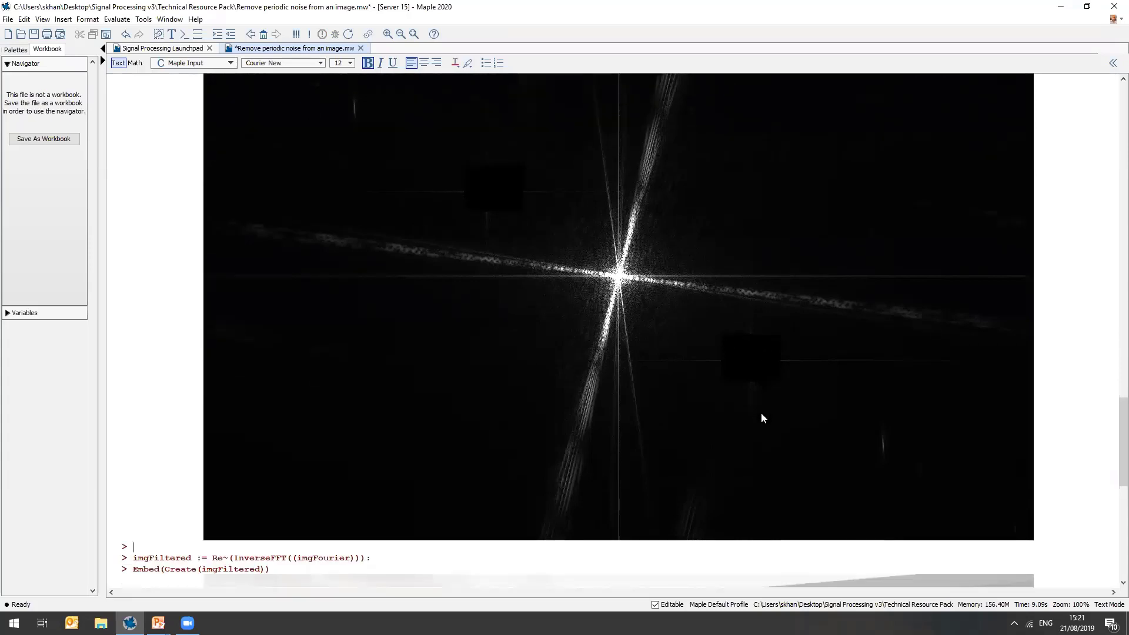
pyautogui.scroll(-2, 760, 418)
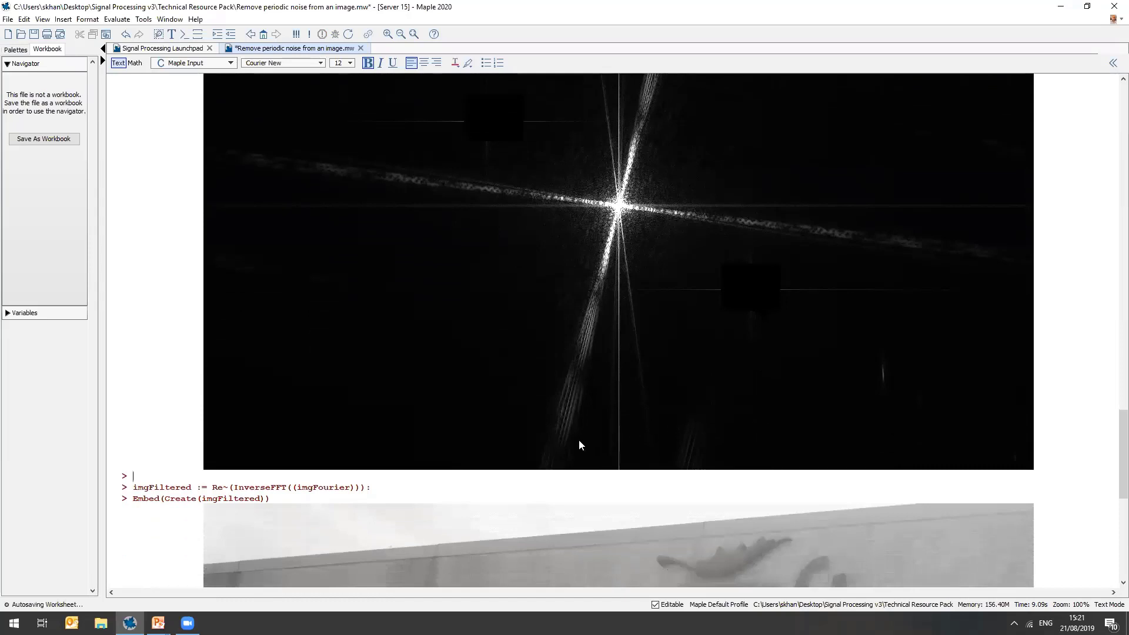
pyautogui.click(452, 479)
pyautogui.scroll(-1, 451, 478)
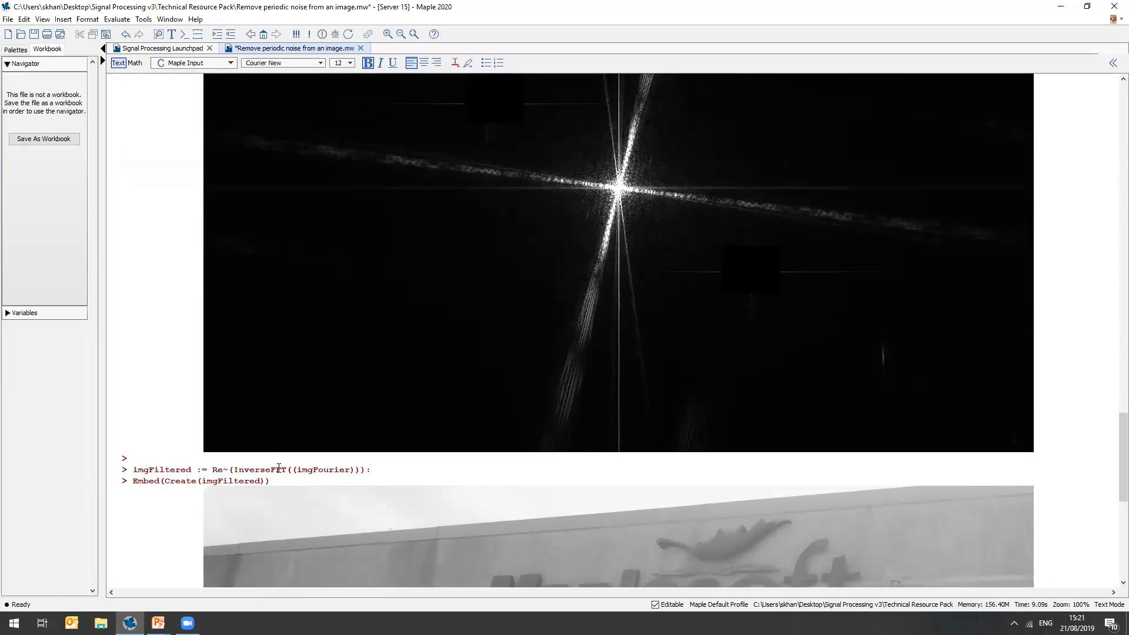
pyautogui.scroll(-3, 279, 469)
pyautogui.press('Return')
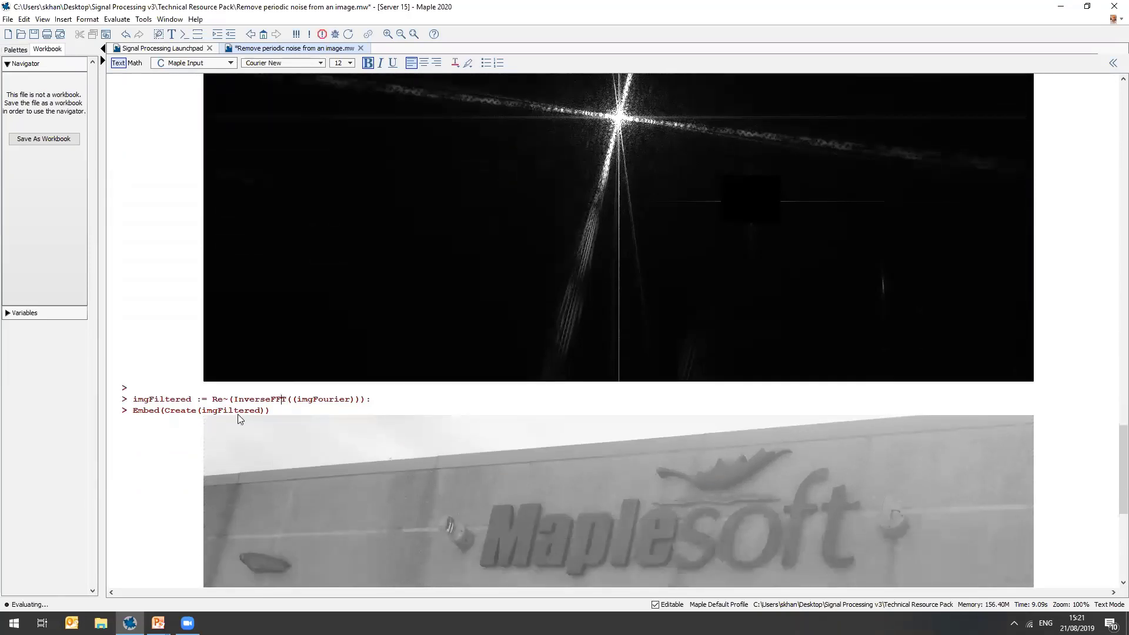
pyautogui.press('Return')
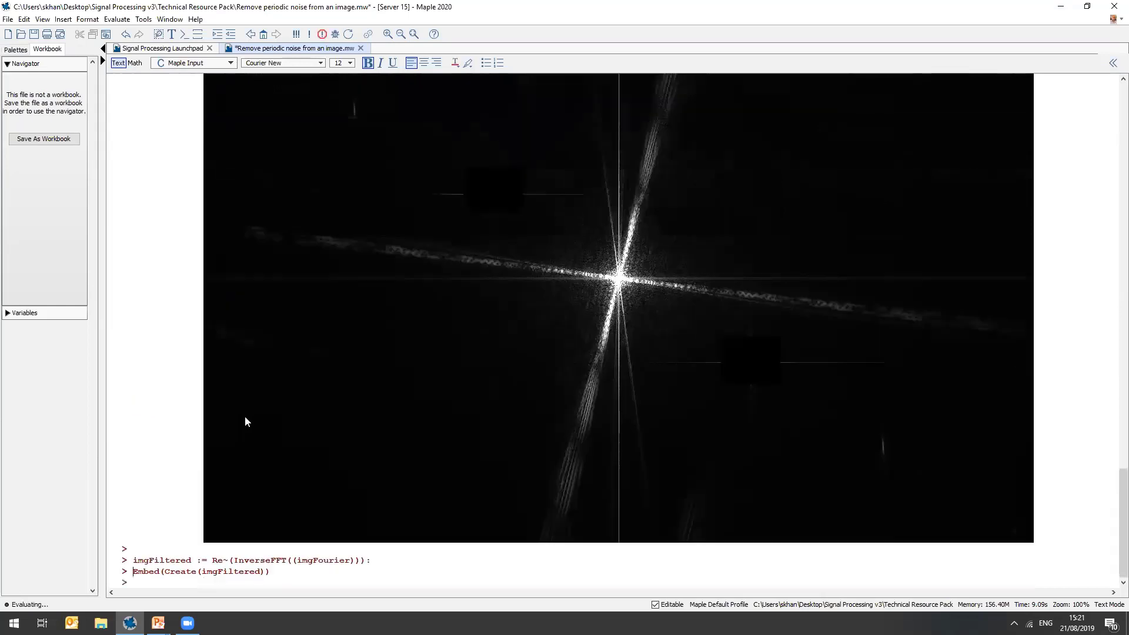
pyautogui.scroll(2, 245, 417)
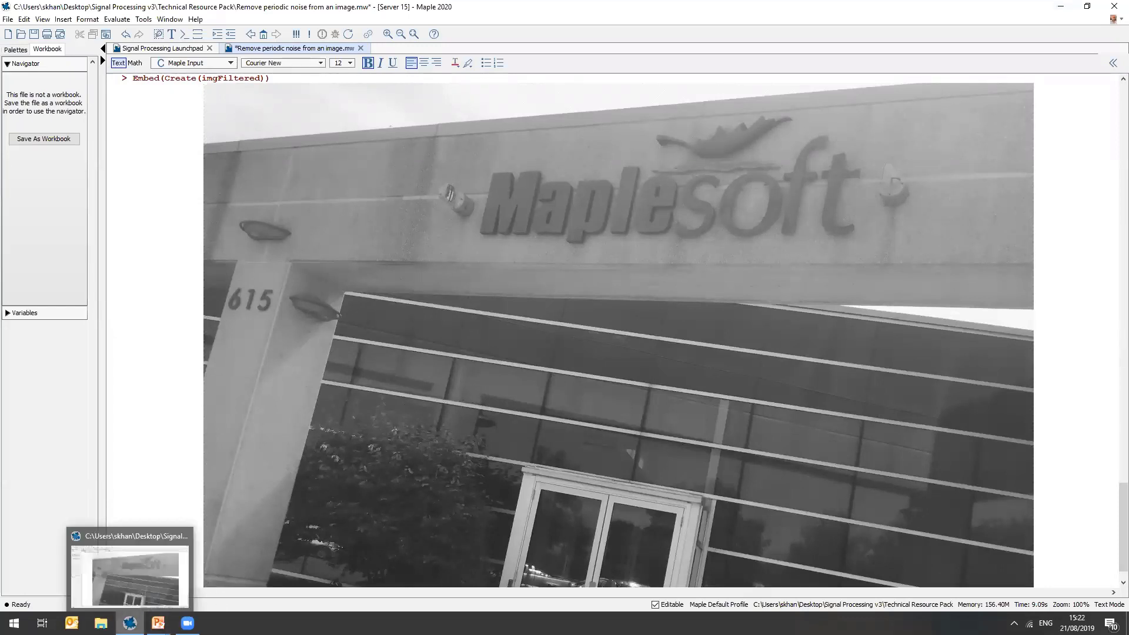
# Return to the Signal Processing Launchpad, open the Coded signal excitation example and go to its Signal Design and Analysis section
pyautogui.click(171, 49)
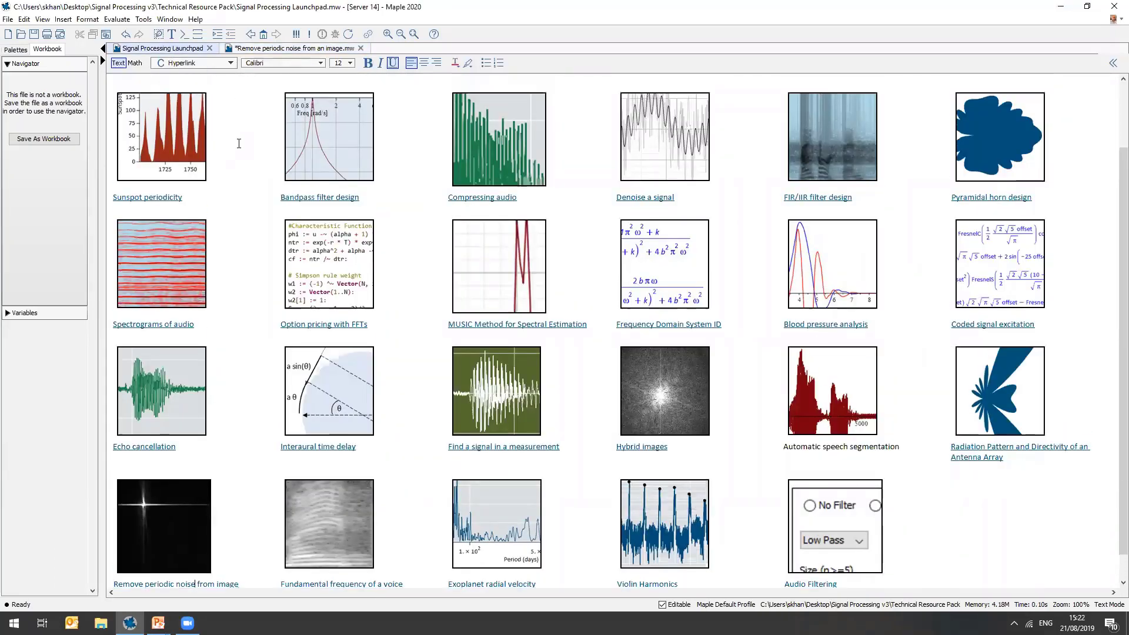
pyautogui.scroll(3, 238, 147)
pyautogui.scroll(-1, 240, 243)
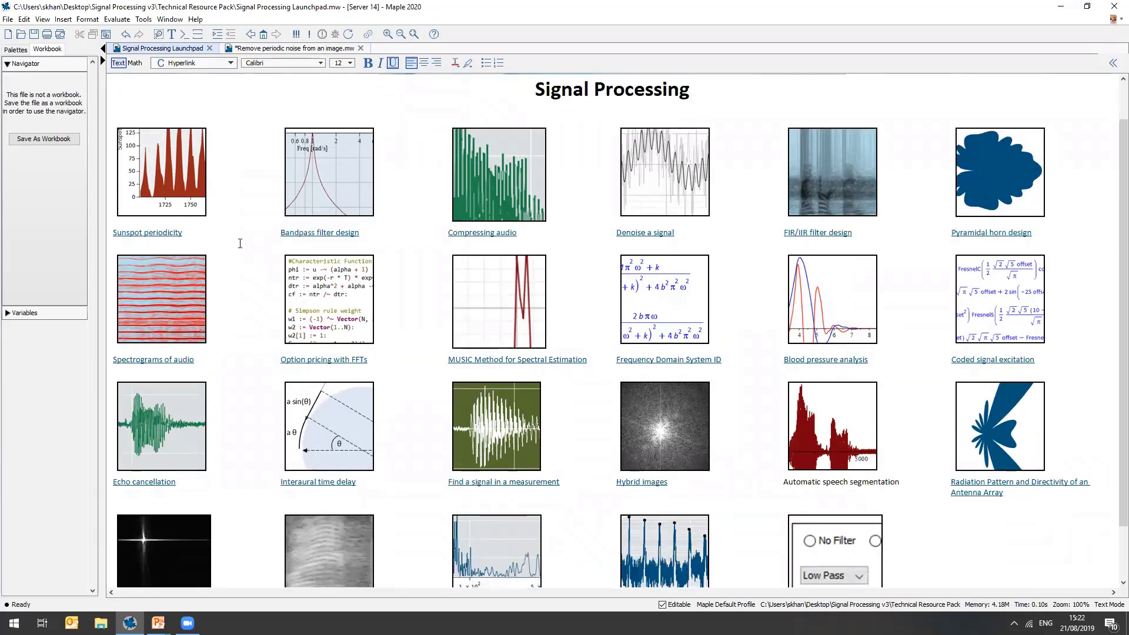
pyautogui.scroll(-1, 240, 243)
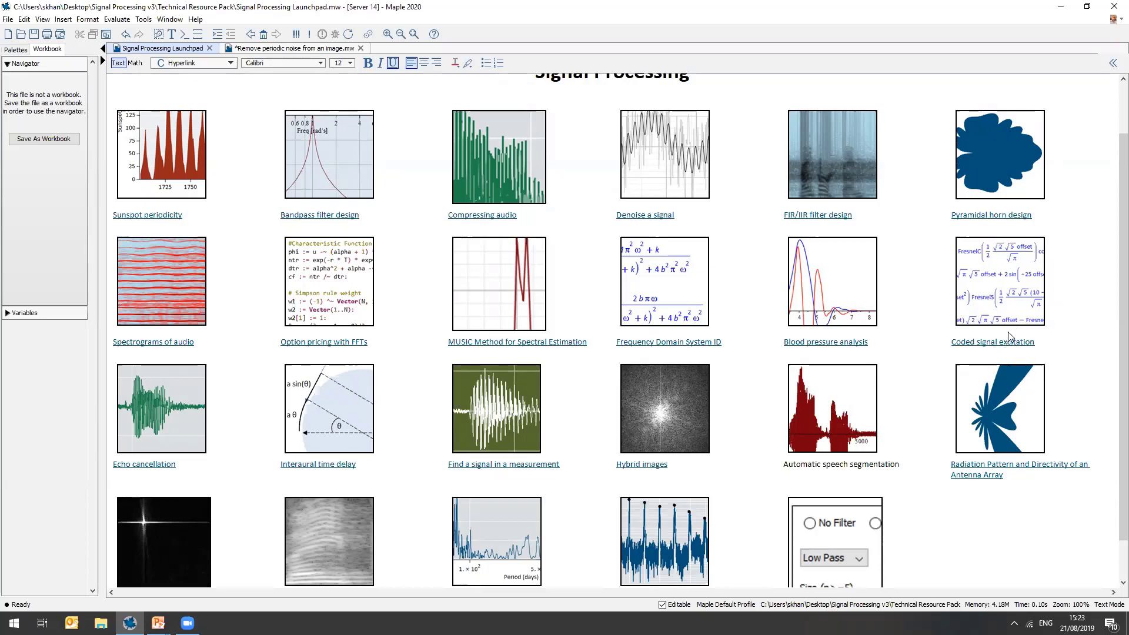
pyautogui.click(981, 341)
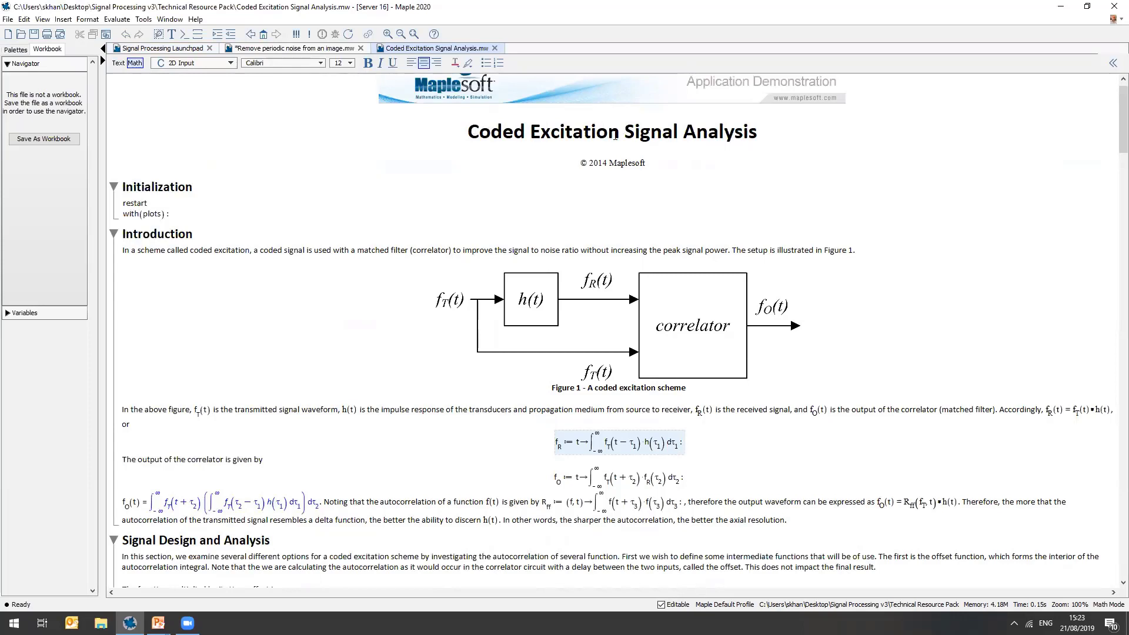
pyautogui.scroll(-1, 1113, 151)
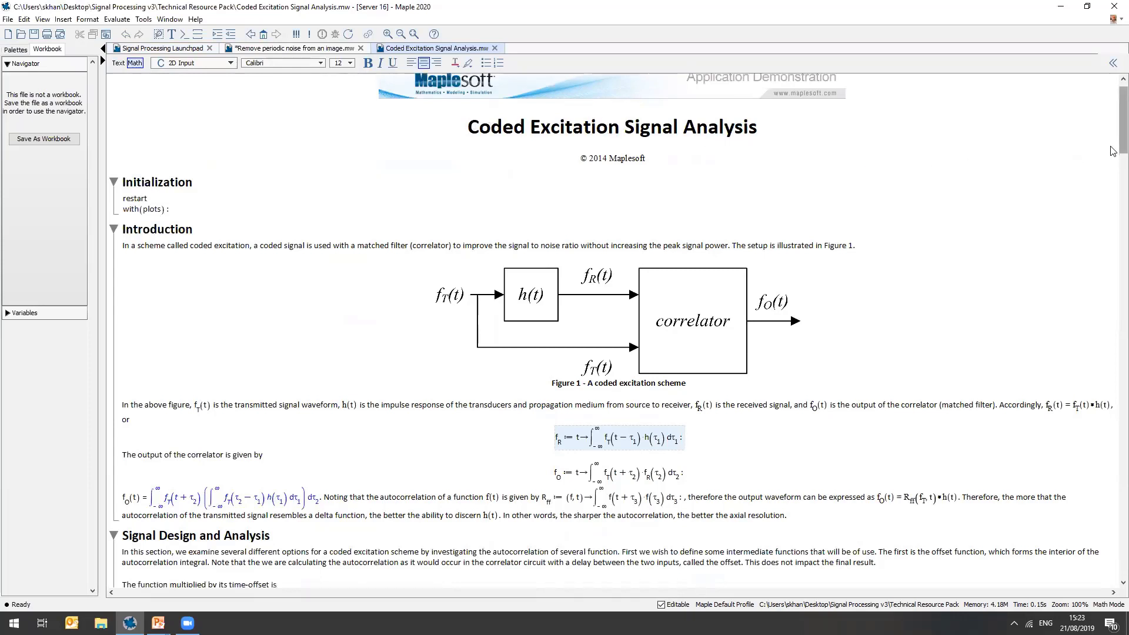
pyautogui.scroll(-10, 1113, 151)
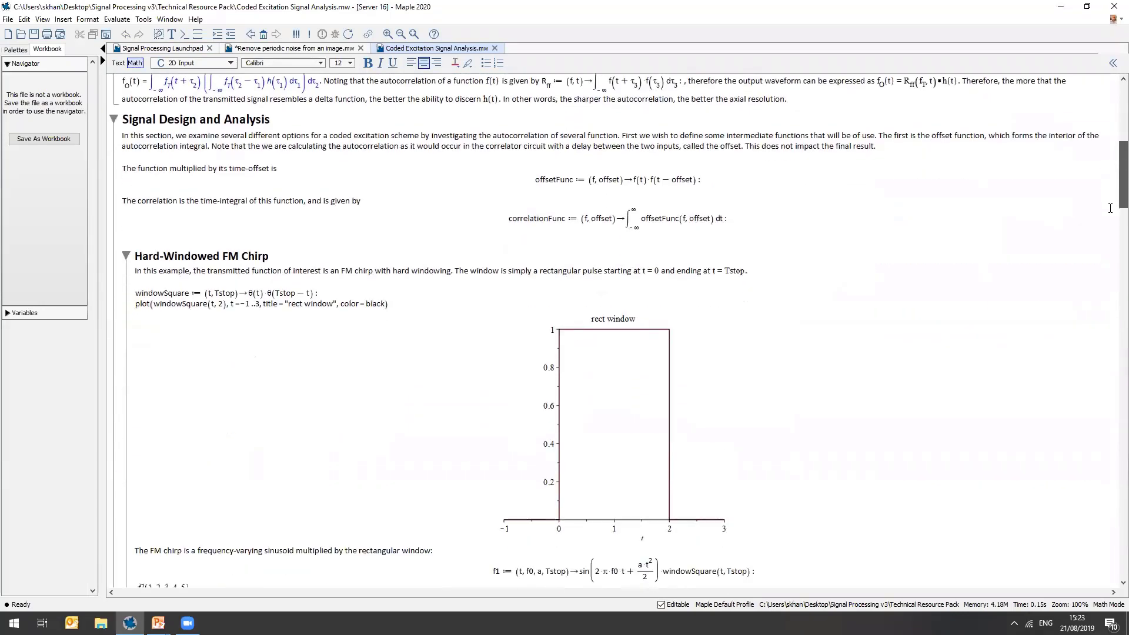
# Examine the hard-windowed FM chirp, cosine-windowed chirp and Gaussian-modulated sinusoid sections through to the final comparison plot of transmit function autocorrelations
pyautogui.scroll(-14, 1110, 208)
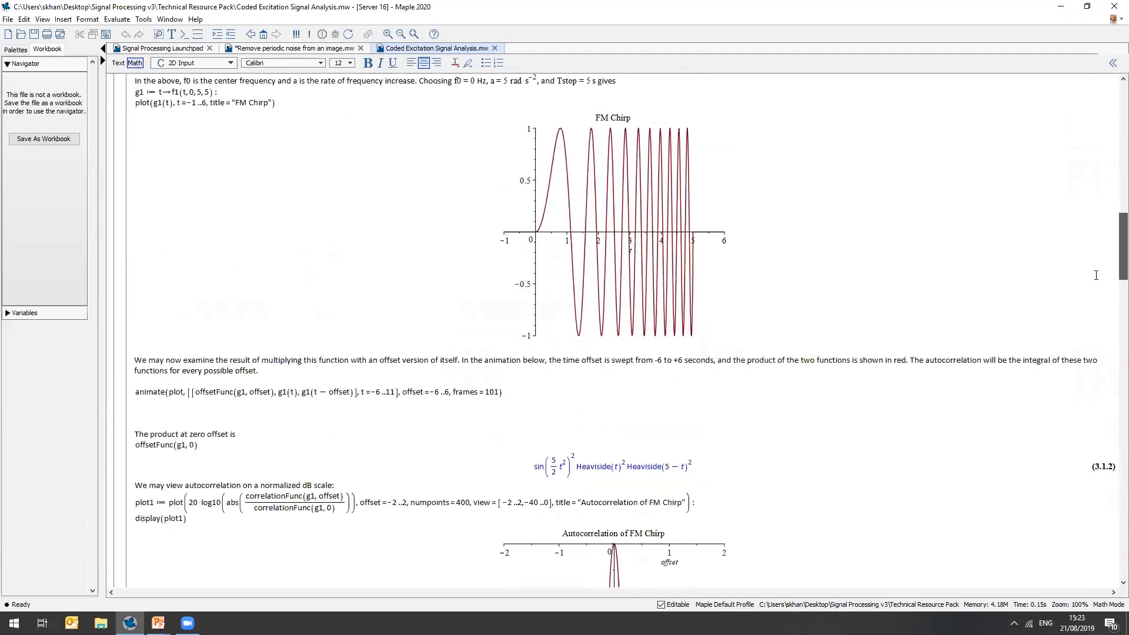
pyautogui.scroll(-2, 1095, 275)
pyautogui.scroll(-11, 1096, 281)
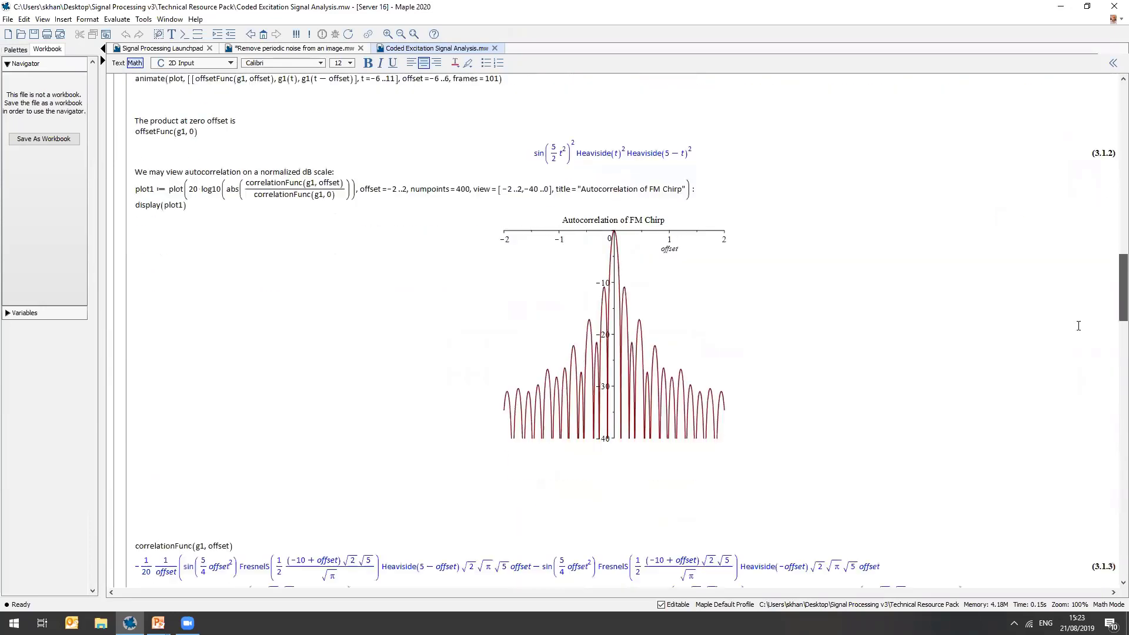
pyautogui.scroll(-5, 1054, 366)
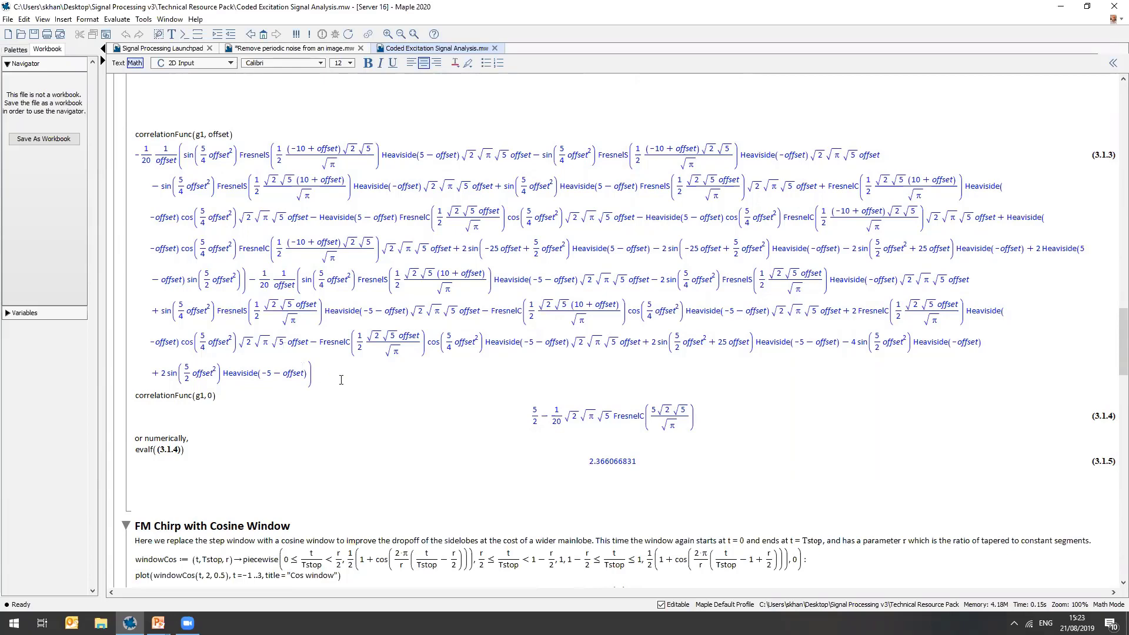
pyautogui.scroll(-8, 341, 380)
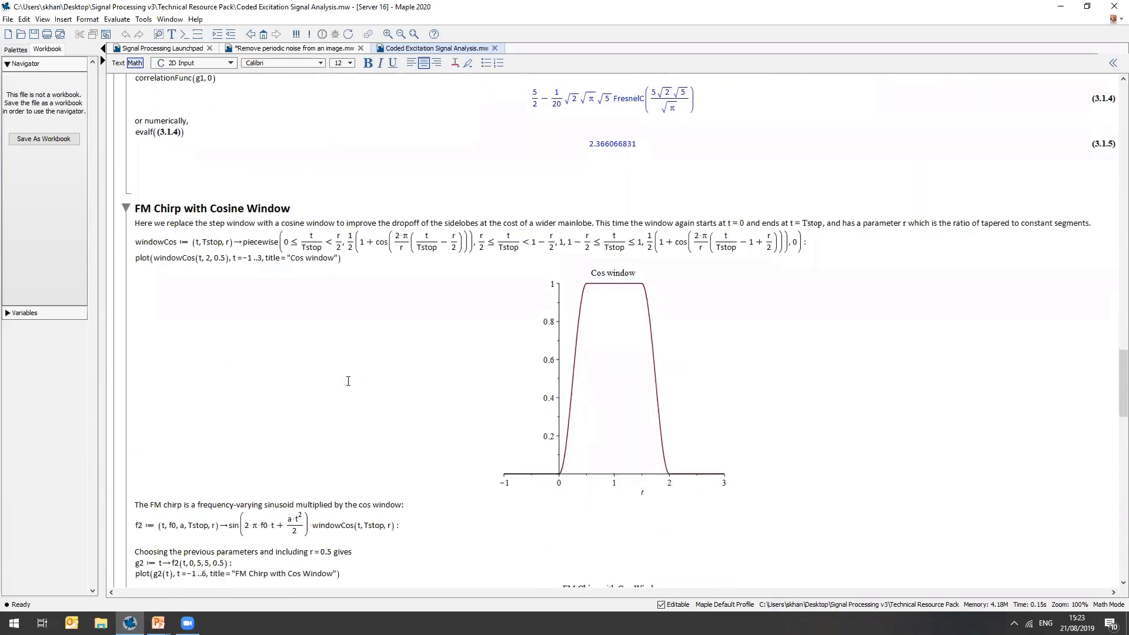
pyautogui.scroll(-3, 349, 381)
pyautogui.scroll(-18, 349, 381)
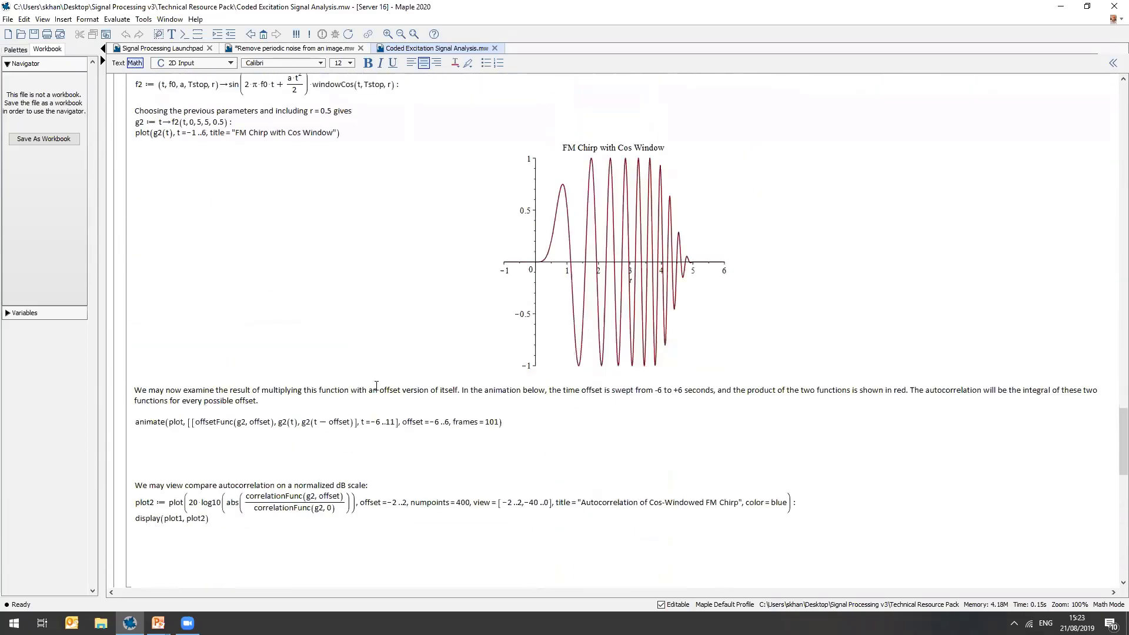
pyautogui.scroll(-3, 388, 386)
pyautogui.click(591, 366)
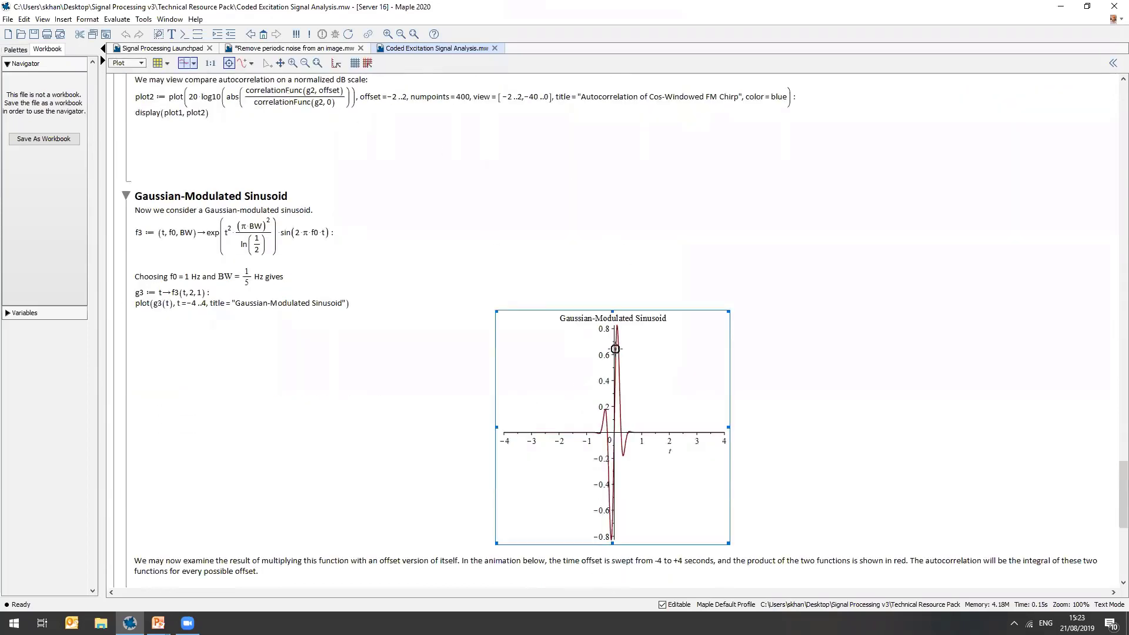
pyautogui.scroll(-8, 615, 349)
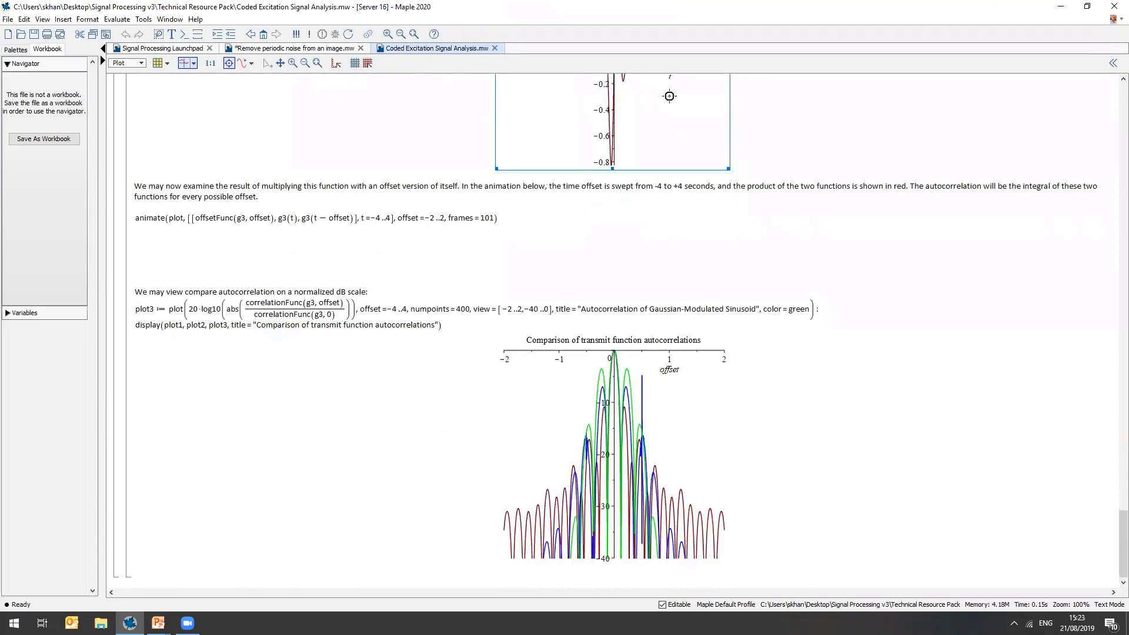
# Close the Coded Excitation Signal Analysis document and show the remaining examples on the Signal Processing Launchpad
pyautogui.click(495, 49)
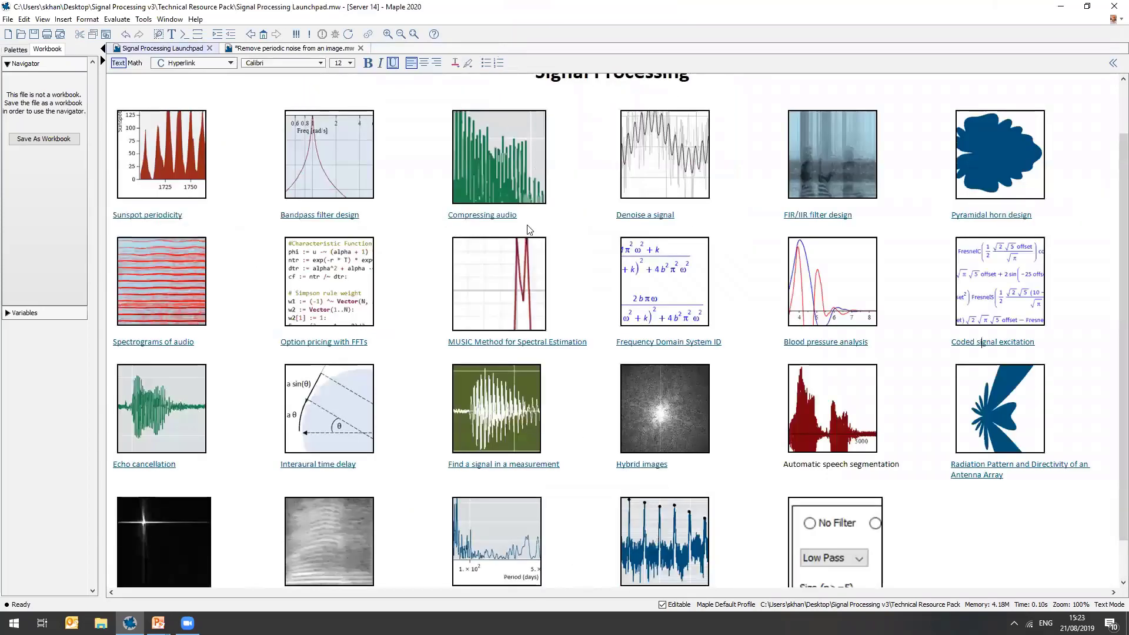
pyautogui.scroll(-1, 562, 329)
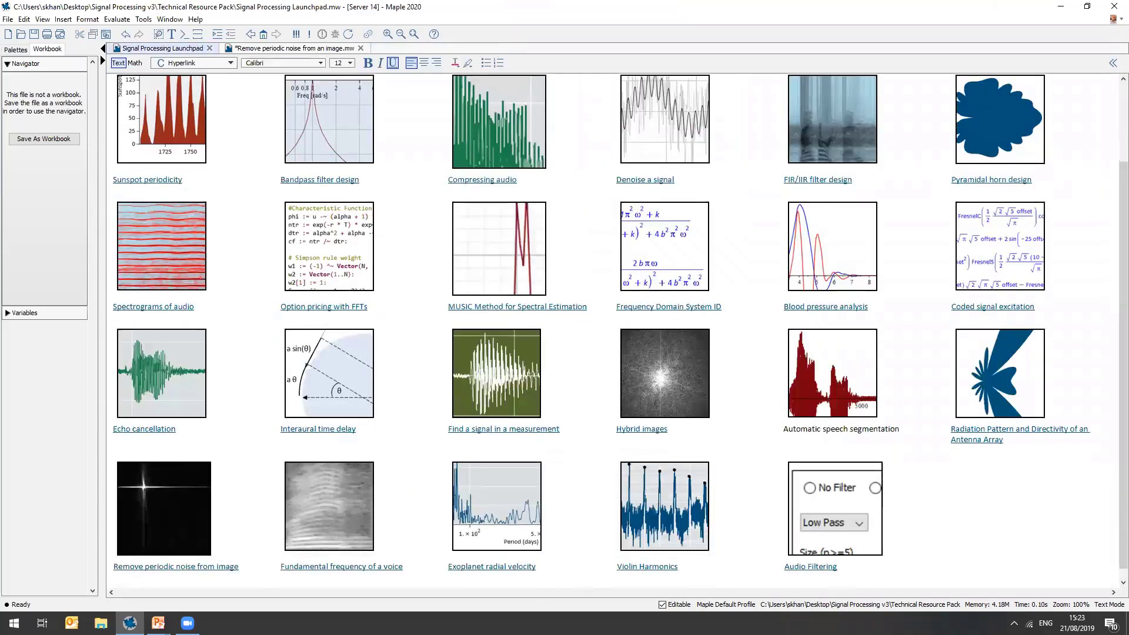
# Switch to the running PowerPoint slide show and advance from Plots and Visualizations to the Applications slide
pyautogui.click(158, 623)
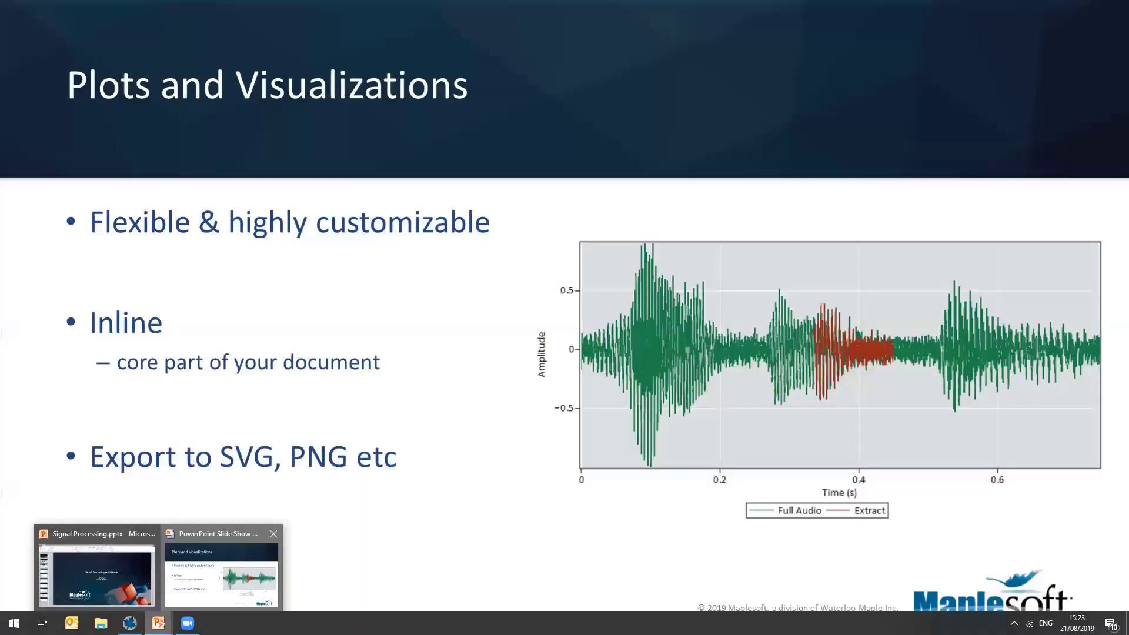
pyautogui.click(221, 574)
pyautogui.press('Right')
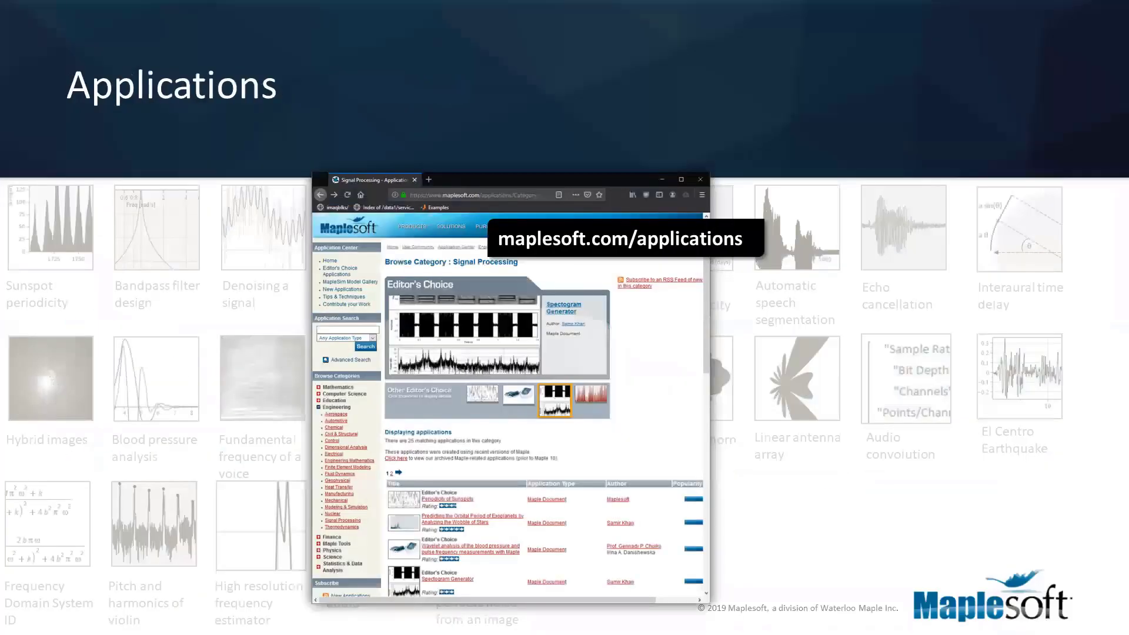